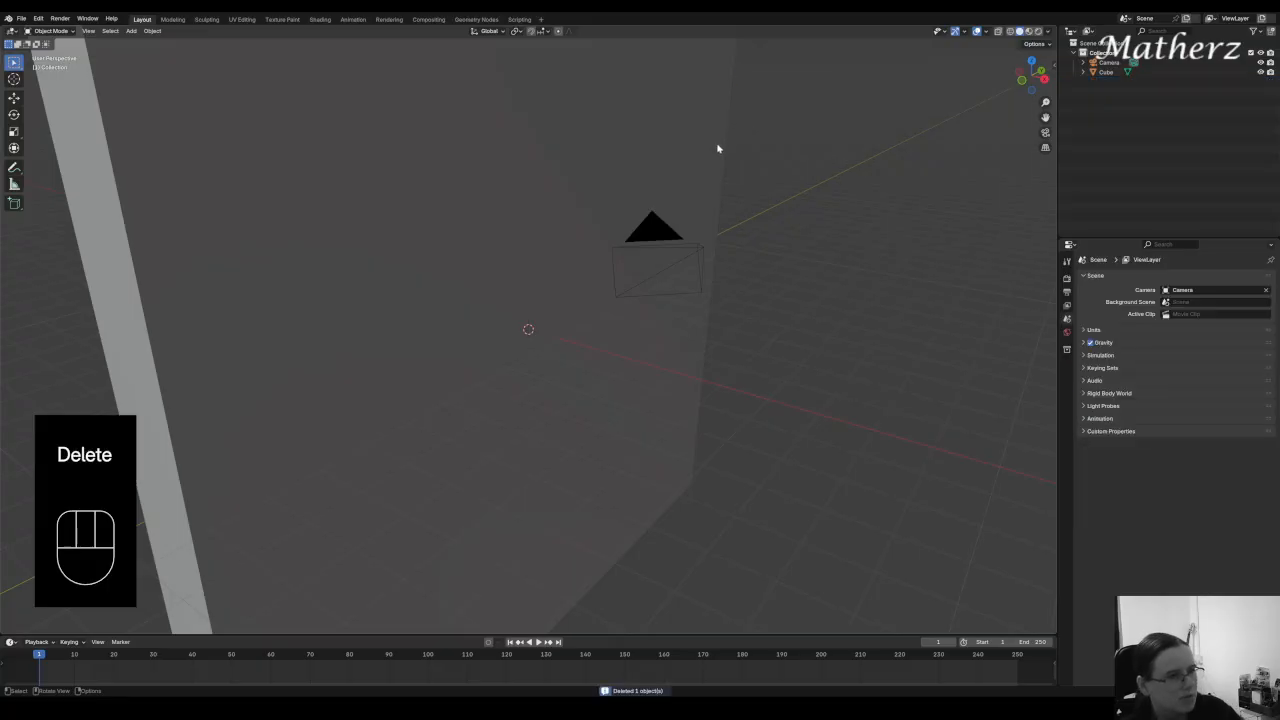
Set the scene's render engine to Cycles.
{"action": "middle_click_drag", "start_coordinate": [755, 194], "coordinate": [690, 242], "text": "shift"}
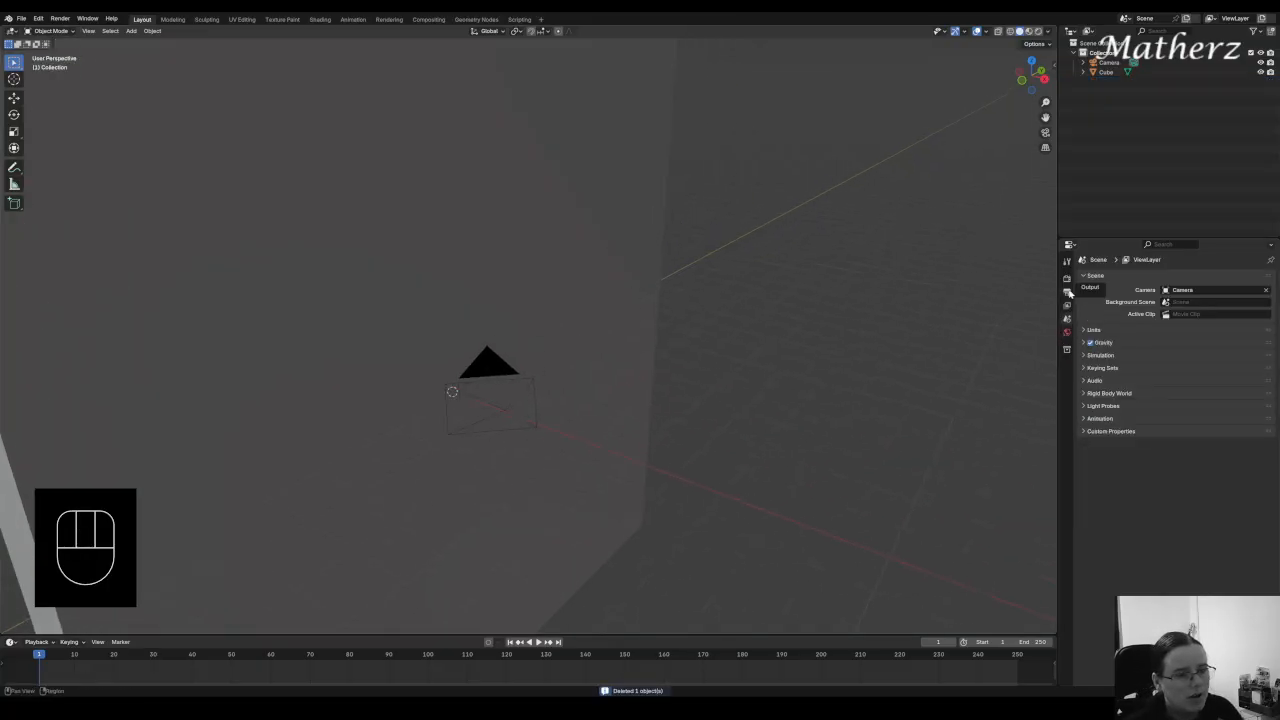
{"action": "left_click", "coordinate": [1066, 281]}
{"action": "left_click", "coordinate": [1202, 279]}
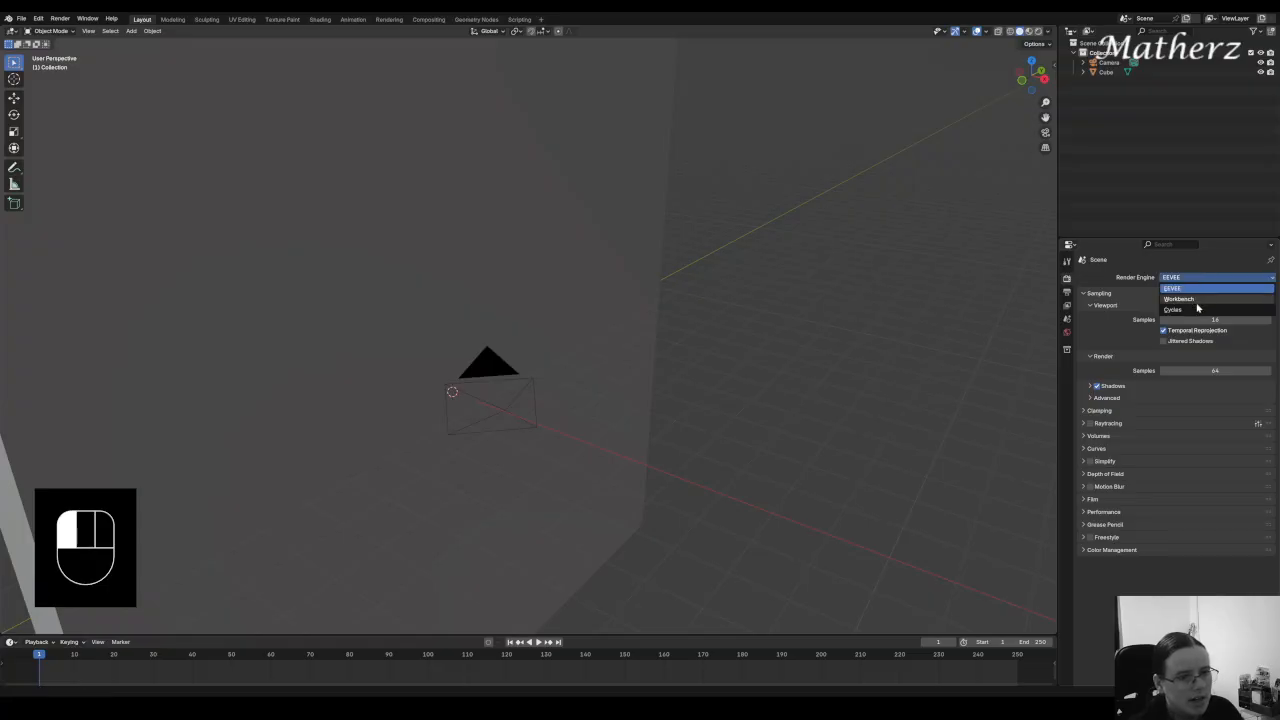
{"action": "left_click", "coordinate": [1168, 313]}
Add a mesh cylinder at the 3D cursor.
{"action": "scroll", "coordinate": [617, 320], "scroll_direction": "down", "scroll_amount": 4}
{"action": "middle_click_drag", "start_coordinate": [582, 278], "coordinate": [634, 250], "text": "shift"}
{"action": "left_click", "coordinate": [131, 31]}
{"action": "mouse_move", "coordinate": [167, 41]}
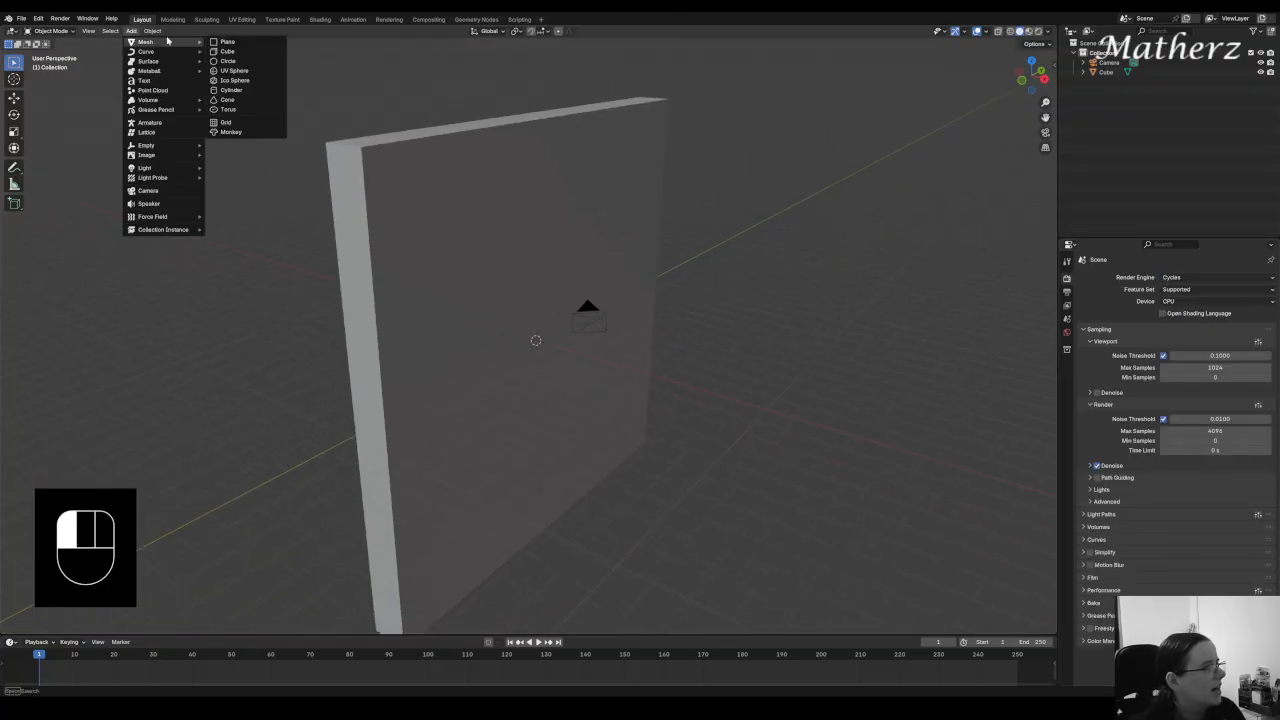
{"action": "left_click", "coordinate": [234, 90]}
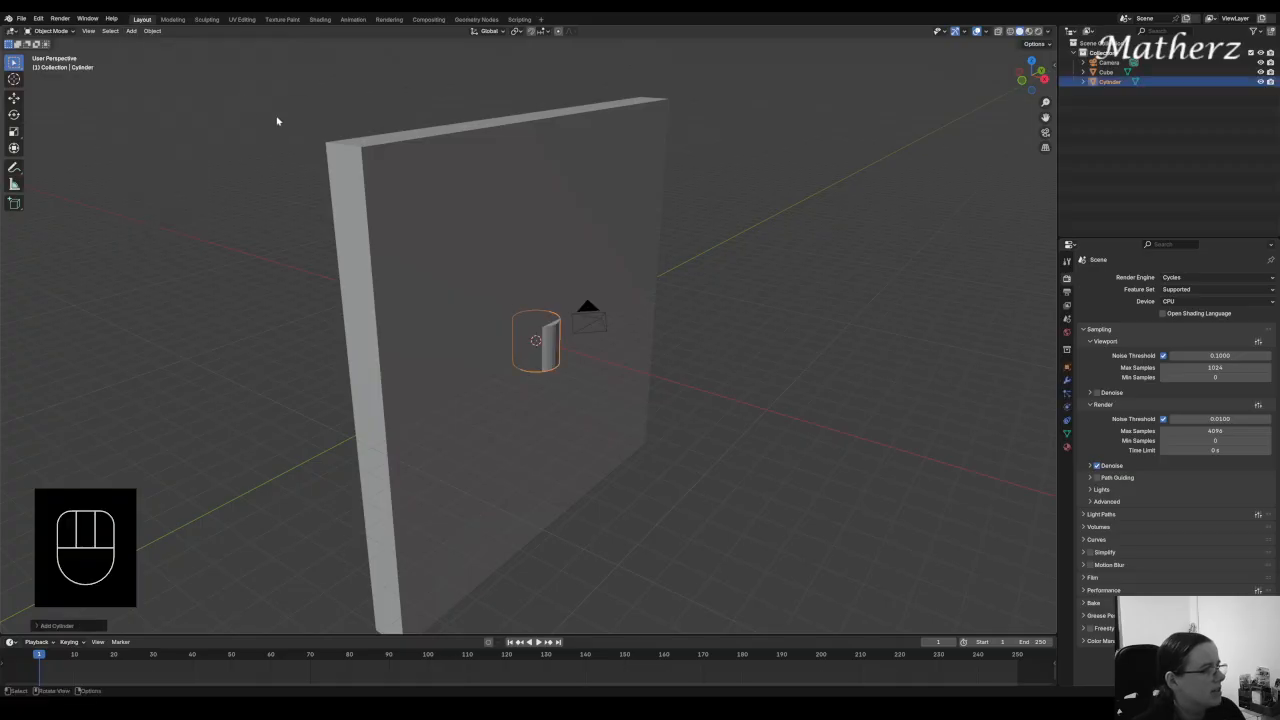
Rotate the cylinder 90° around the global X axis so it lies horizontally.
{"action": "key", "text": "r"}
{"action": "key", "text": "y"}
{"action": "key", "text": "x"}
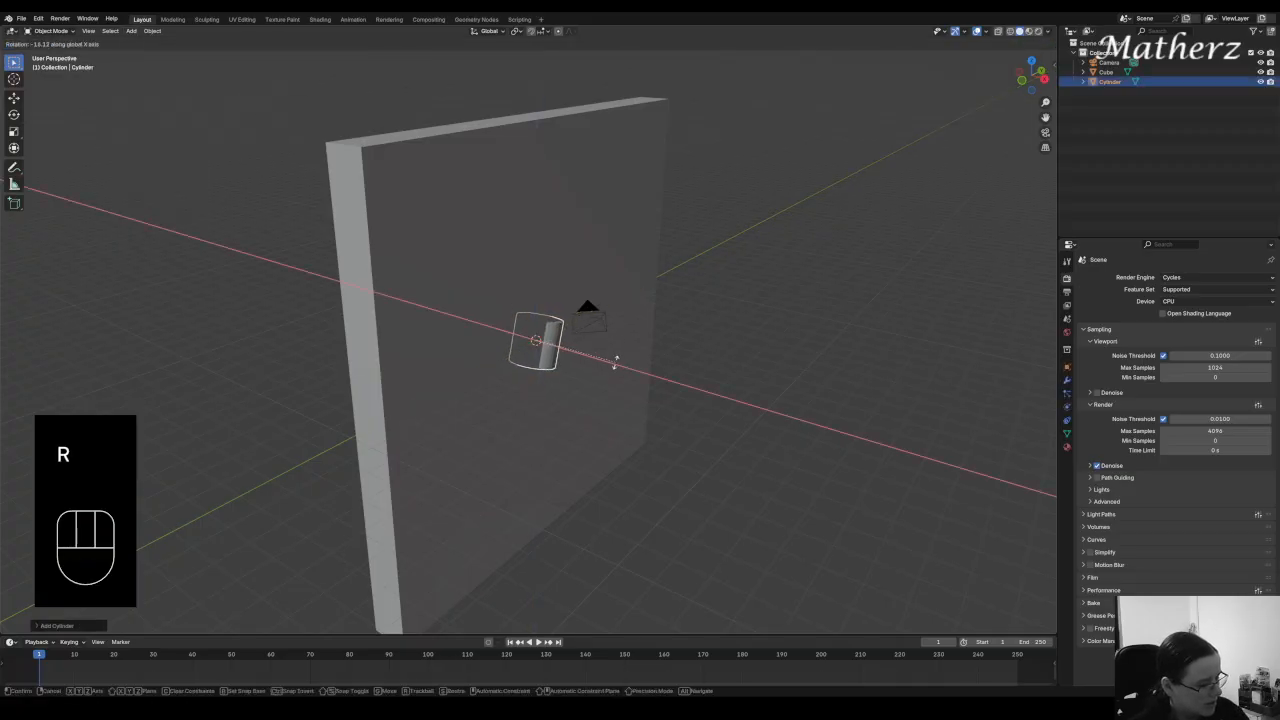
{"action": "type", "text": "900"}
{"action": "key", "text": "BackSpace"}
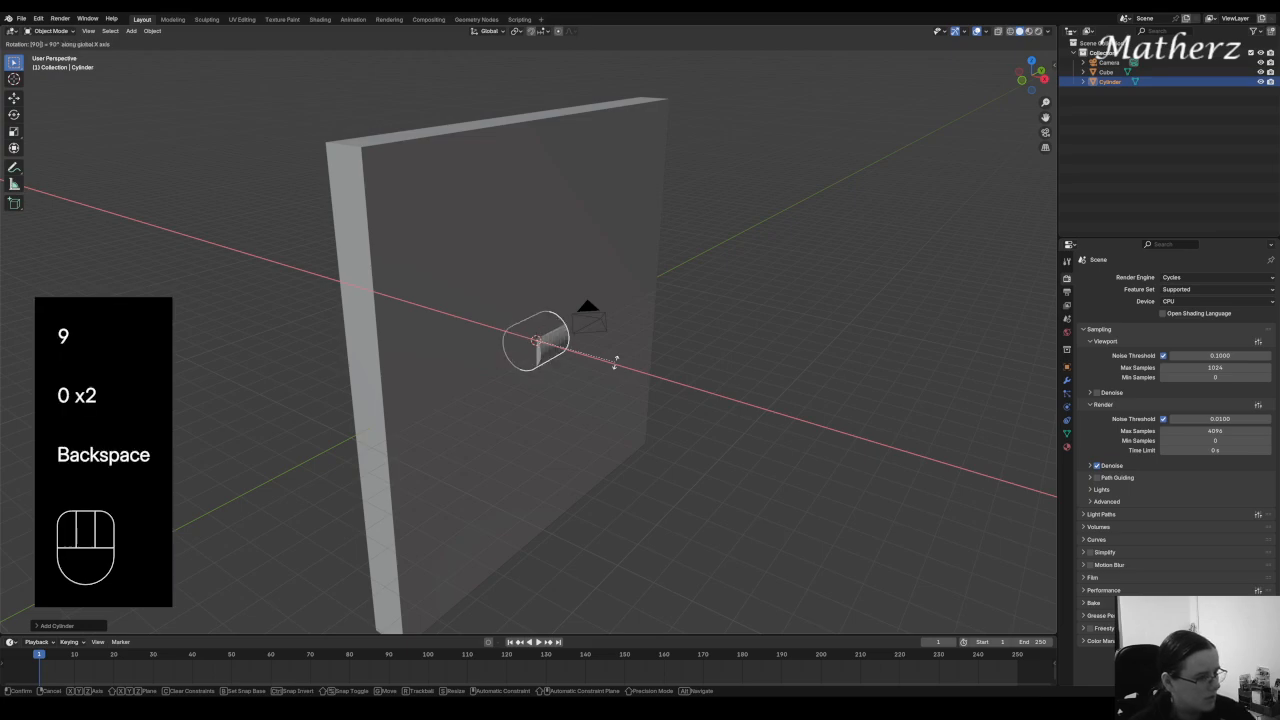
{"action": "left_click", "coordinate": [616, 366]}
Narrow the cylinder along the X axis and move it along X out in front of the wall slab.
{"action": "key", "text": "s"}
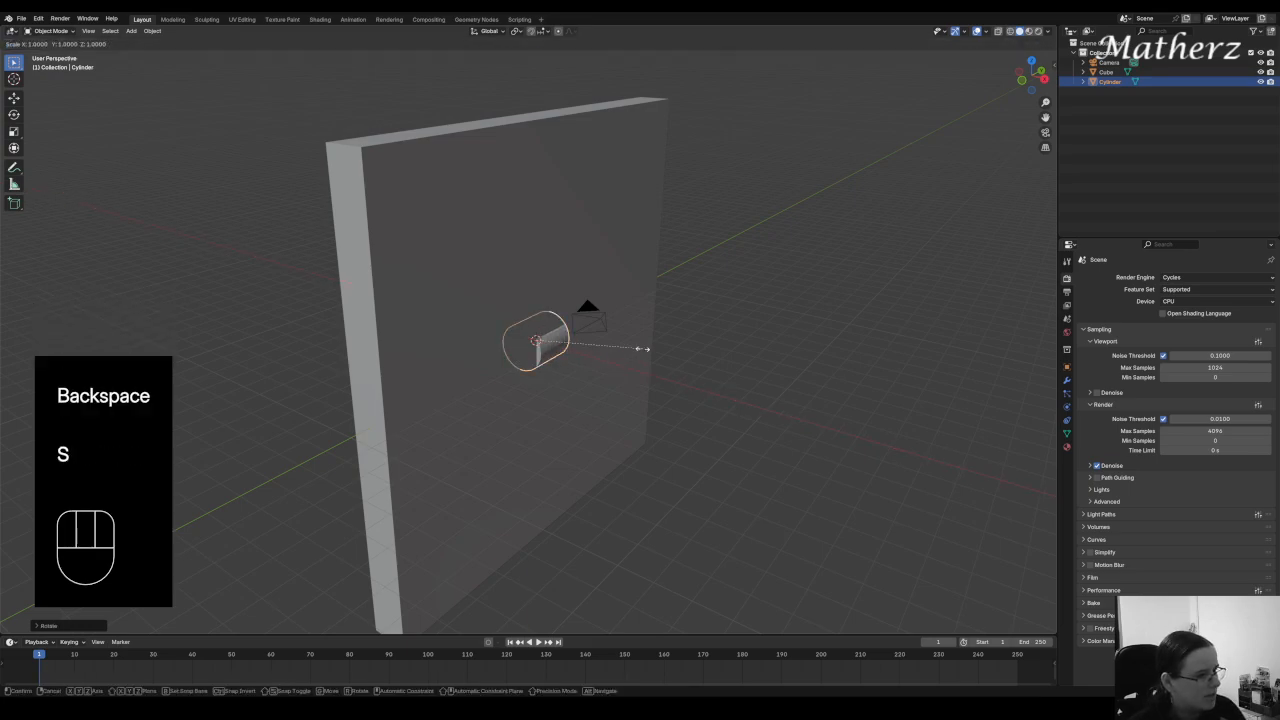
{"action": "middle_click", "coordinate": [609, 354]}
{"action": "left_click", "coordinate": [585, 369]}
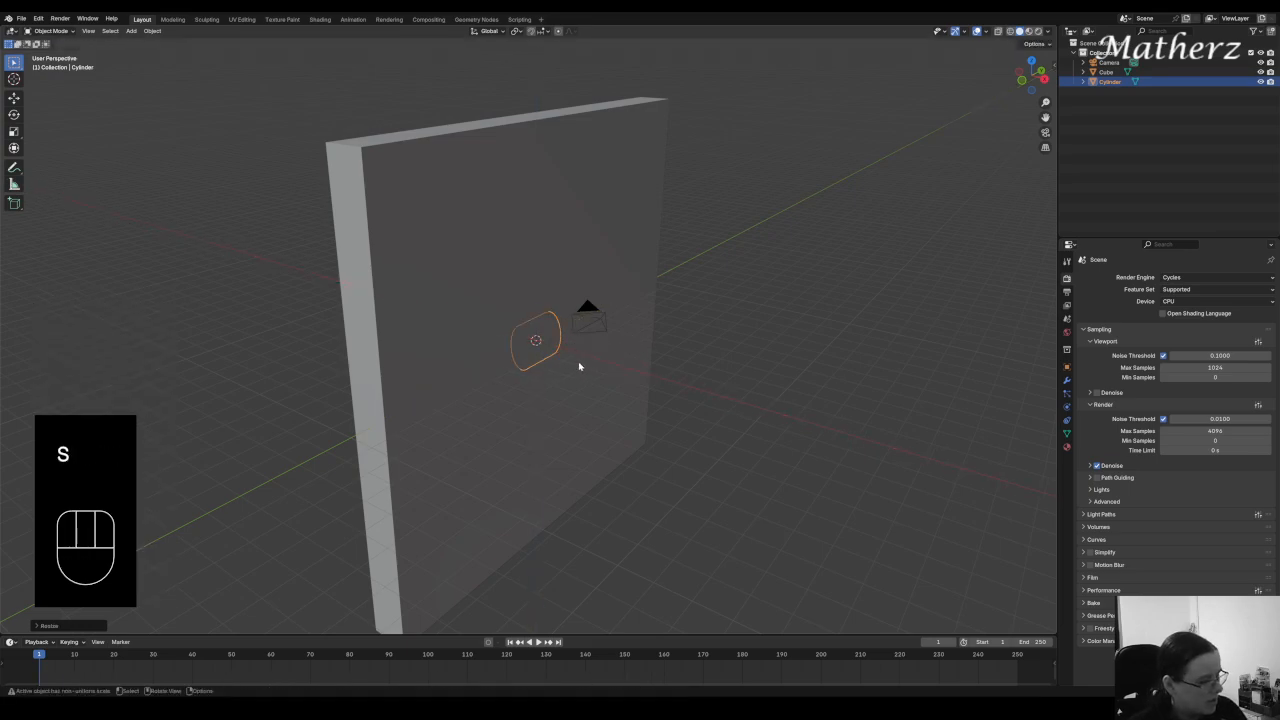
{"action": "key", "text": "g"}
{"action": "middle_click", "coordinate": [579, 365]}
{"action": "left_click", "coordinate": [631, 352]}
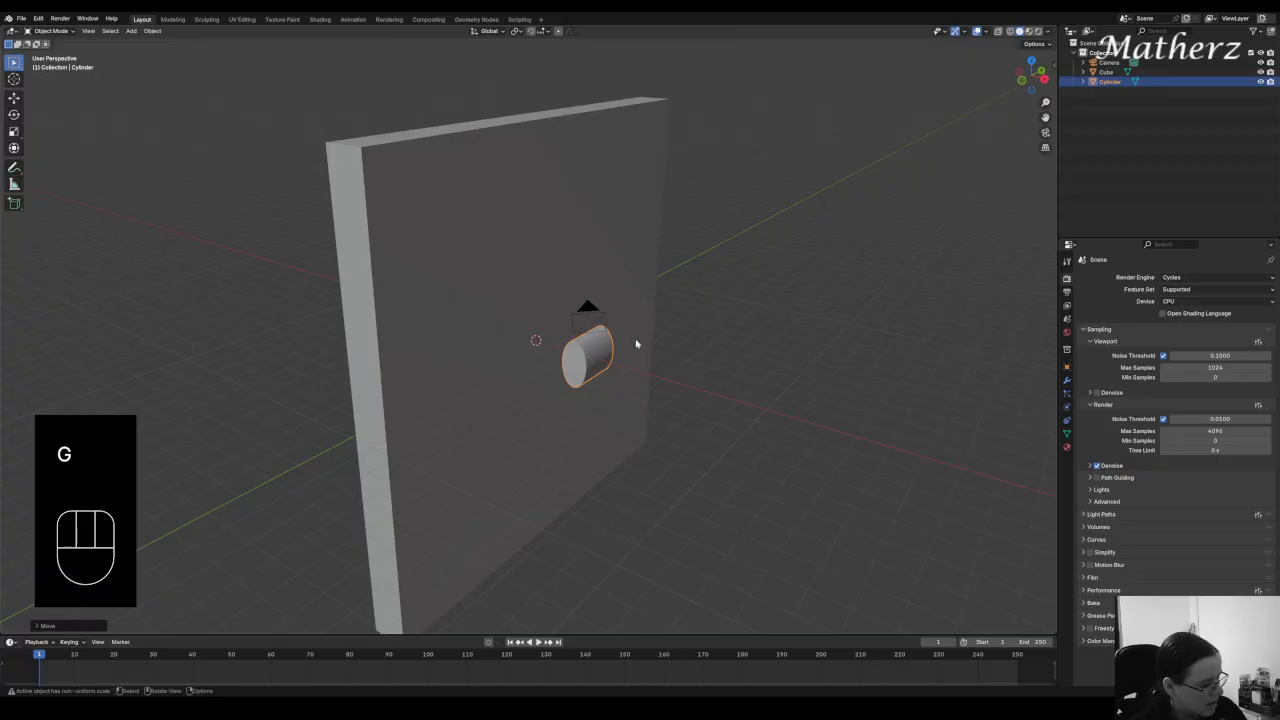
Rotate the cylinder 10° around the global Y axis.
{"action": "key", "text": "r"}
{"action": "middle_click_drag", "start_coordinate": [636, 344], "coordinate": [646, 331]}
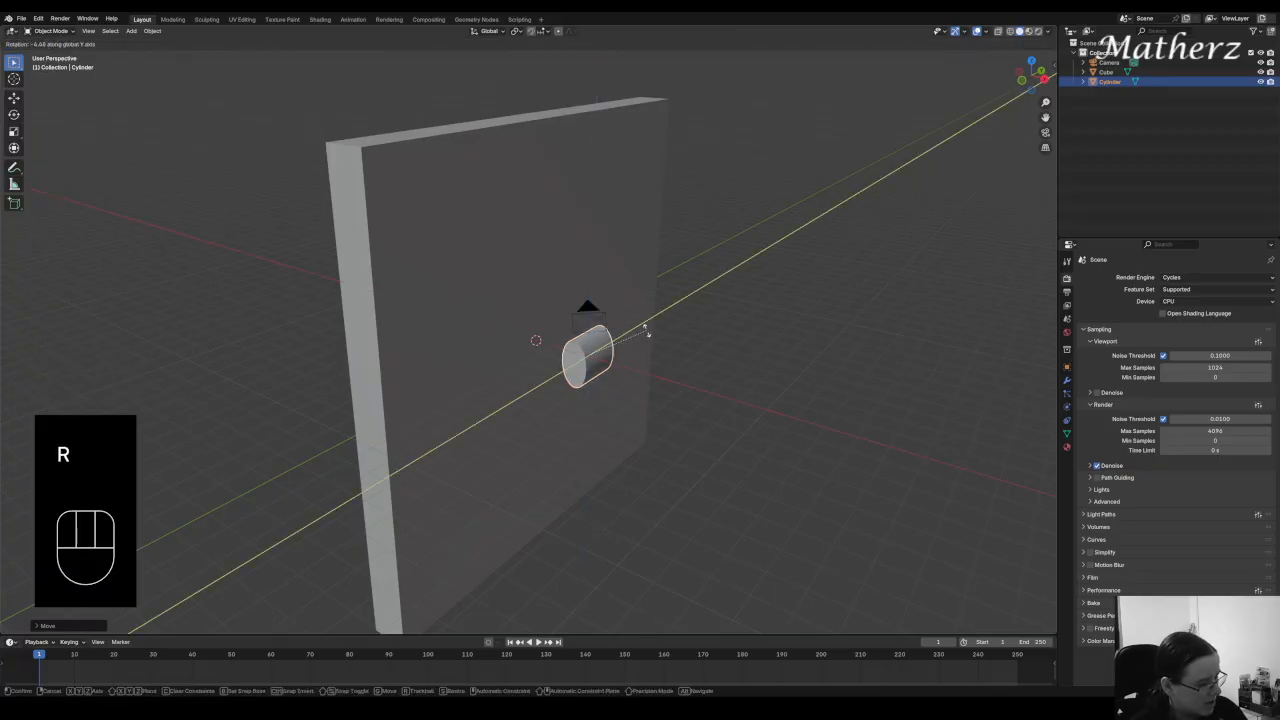
{"action": "type", "text": "50"}
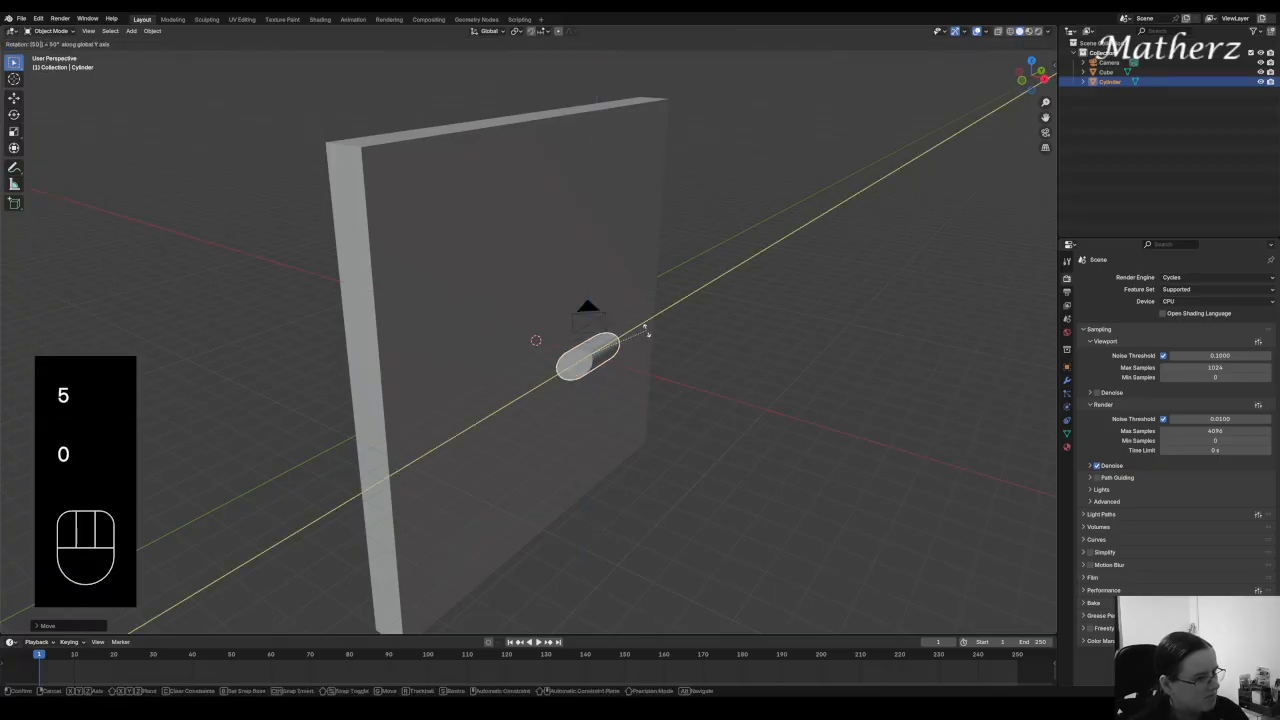
{"action": "key", "text": "BackSpace"}
{"action": "key", "text": "BackSpace"}
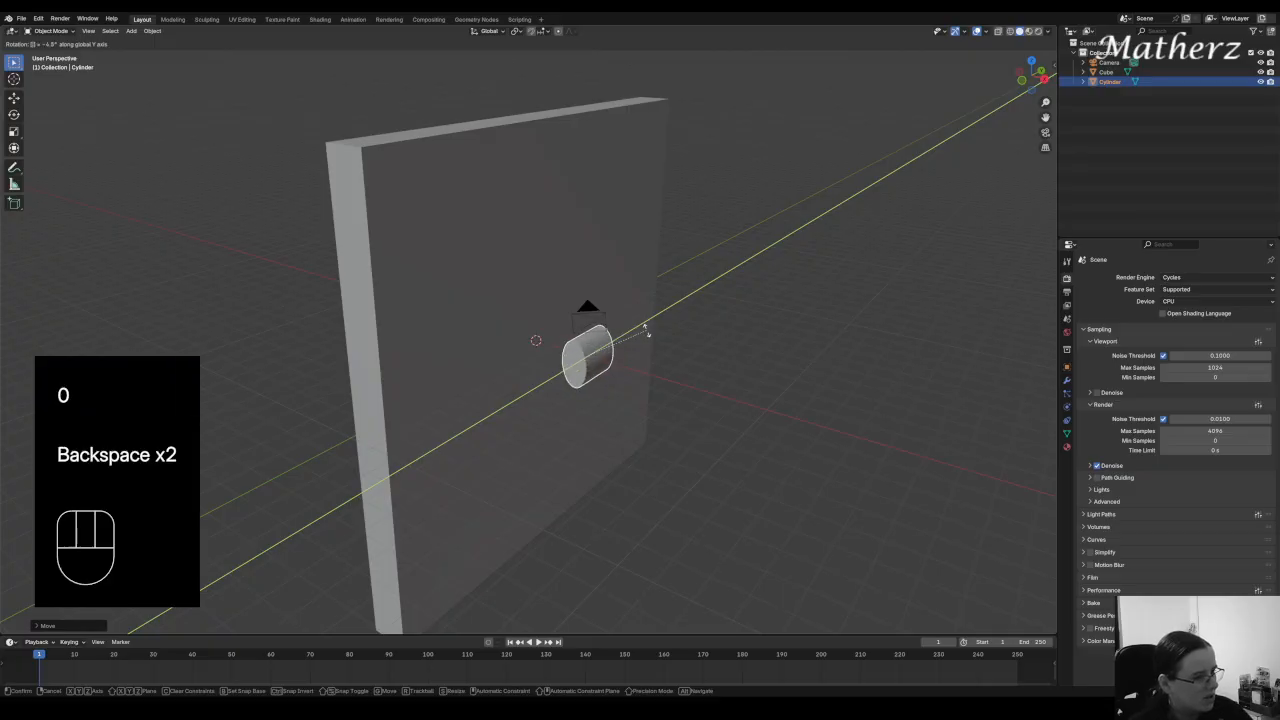
{"action": "type", "text": "80"}
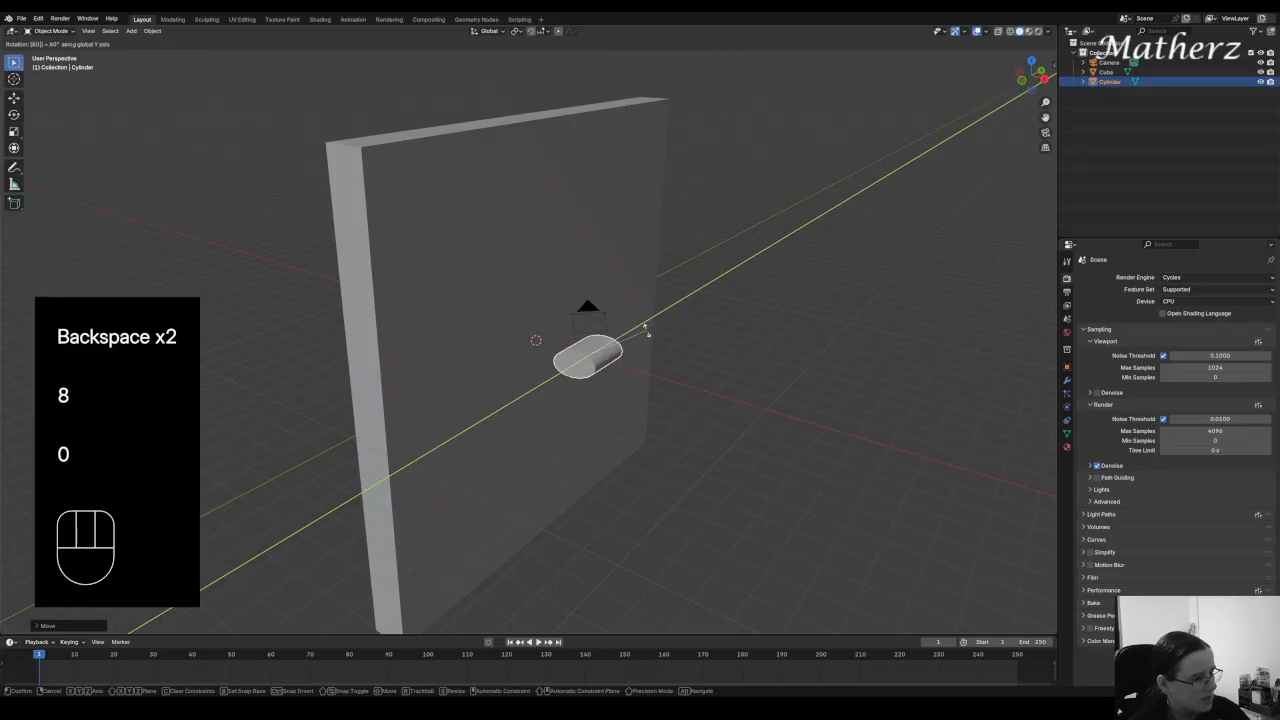
{"action": "key", "text": "BackSpace"}
{"action": "key", "text": "BackSpace"}
{"action": "type", "text": "70"}
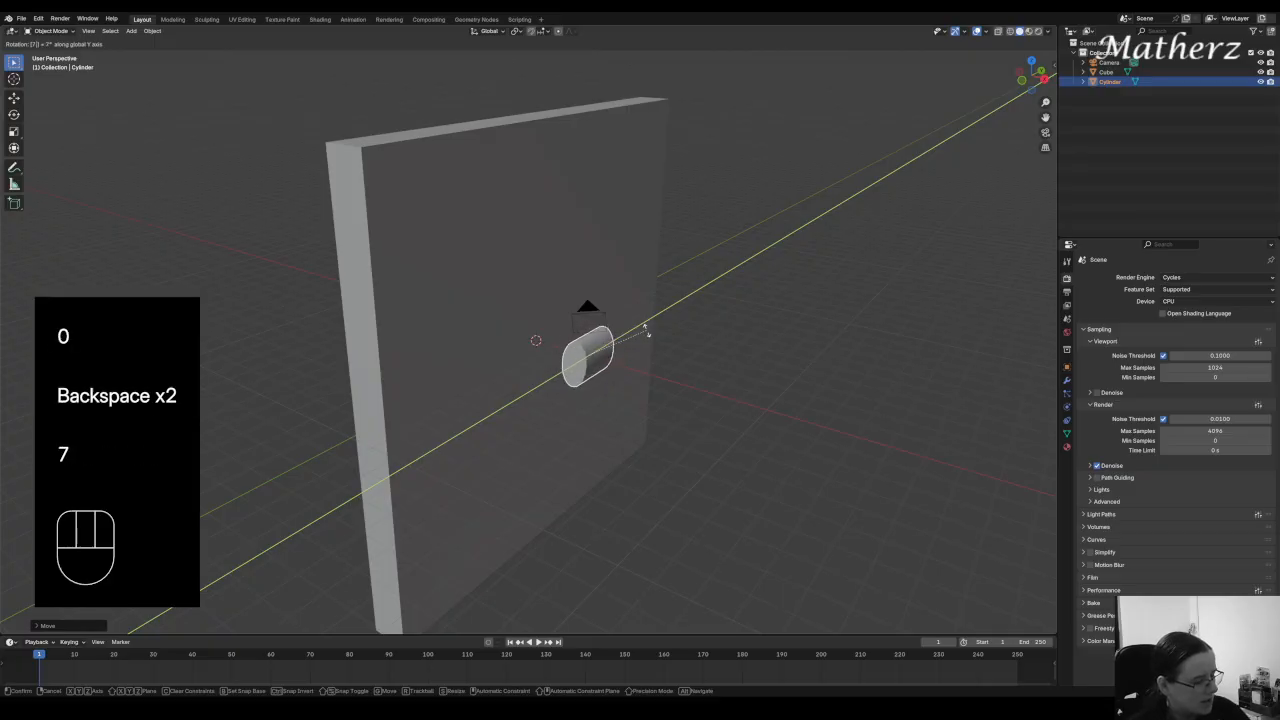
{"action": "key", "text": "BackSpace"}
{"action": "key", "text": "BackSpace"}
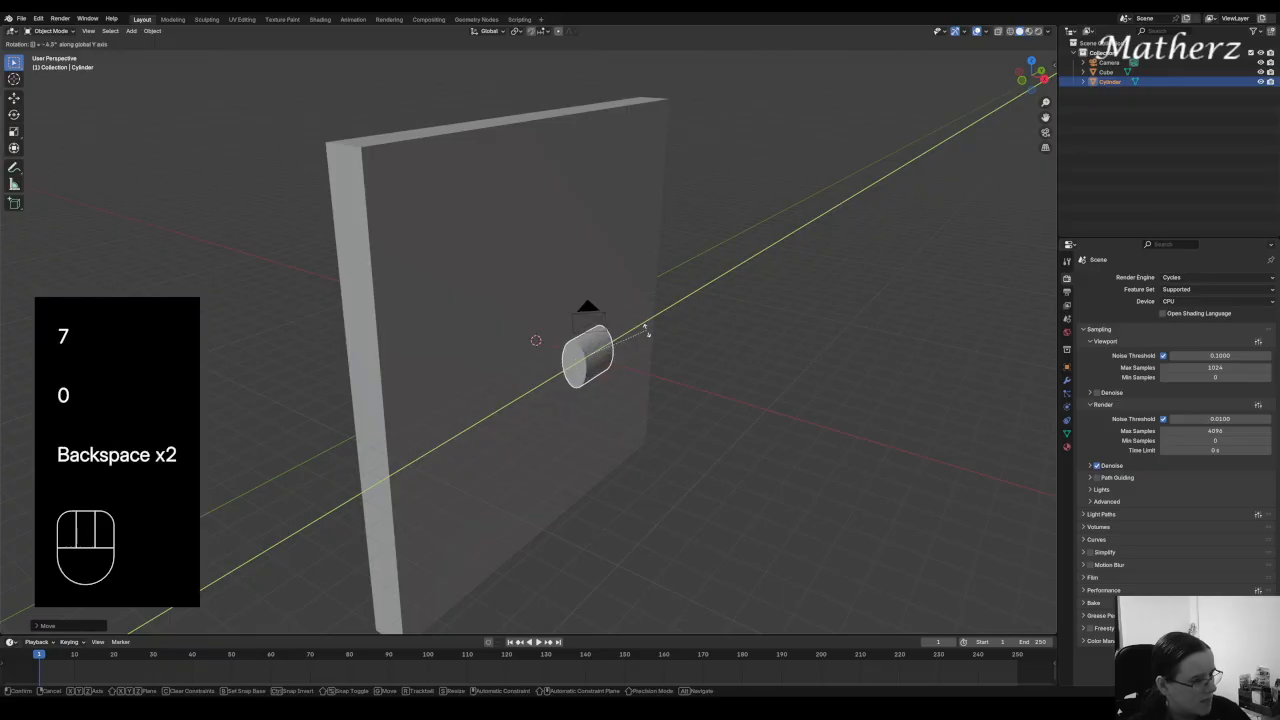
{"action": "type", "text": "10"}
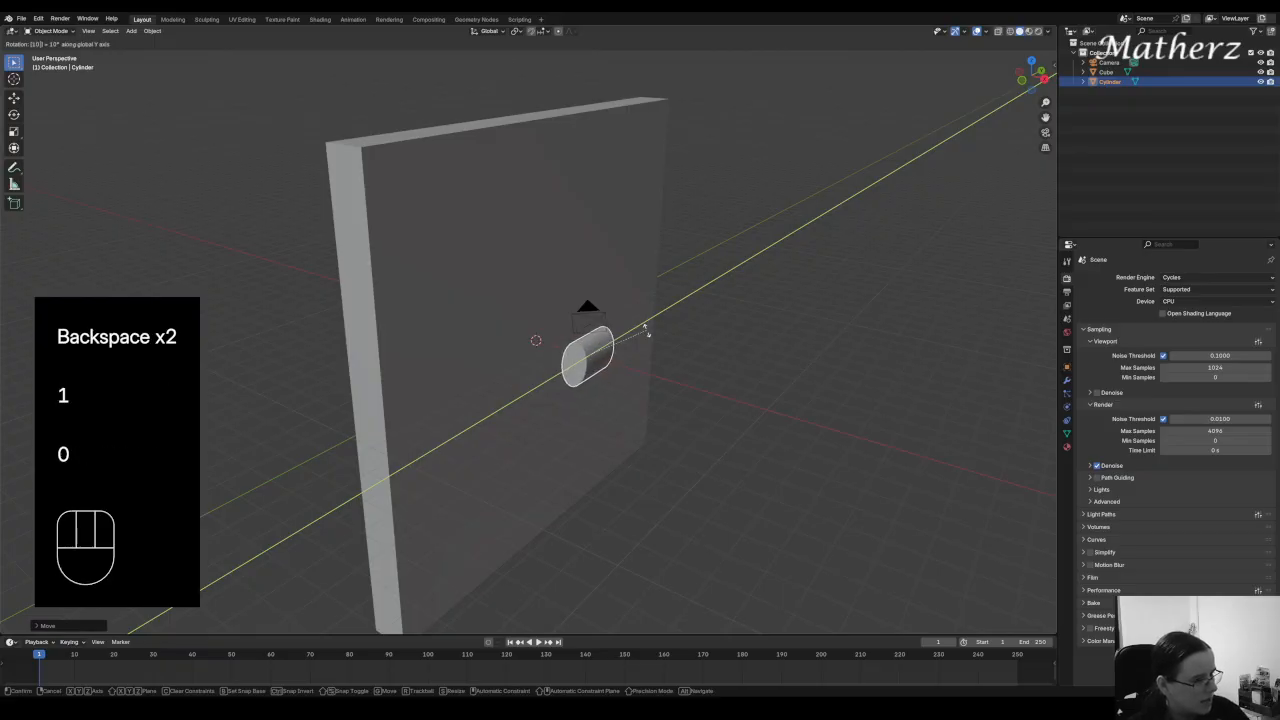
{"action": "left_click", "coordinate": [646, 331]}
Rotate the cylinder 180° around the global Z axis.
{"action": "key", "text": "r"}
{"action": "middle_click_drag", "start_coordinate": [648, 334], "coordinate": [591, 305]}
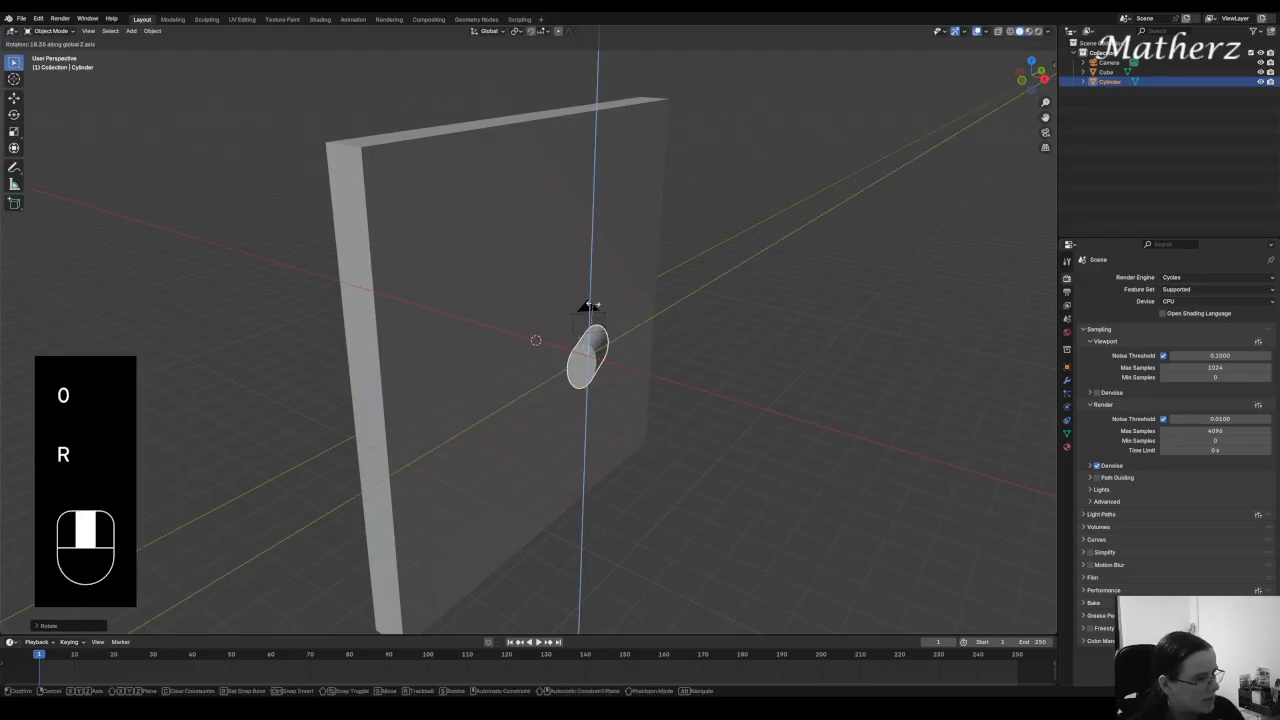
{"action": "type", "text": "180"}
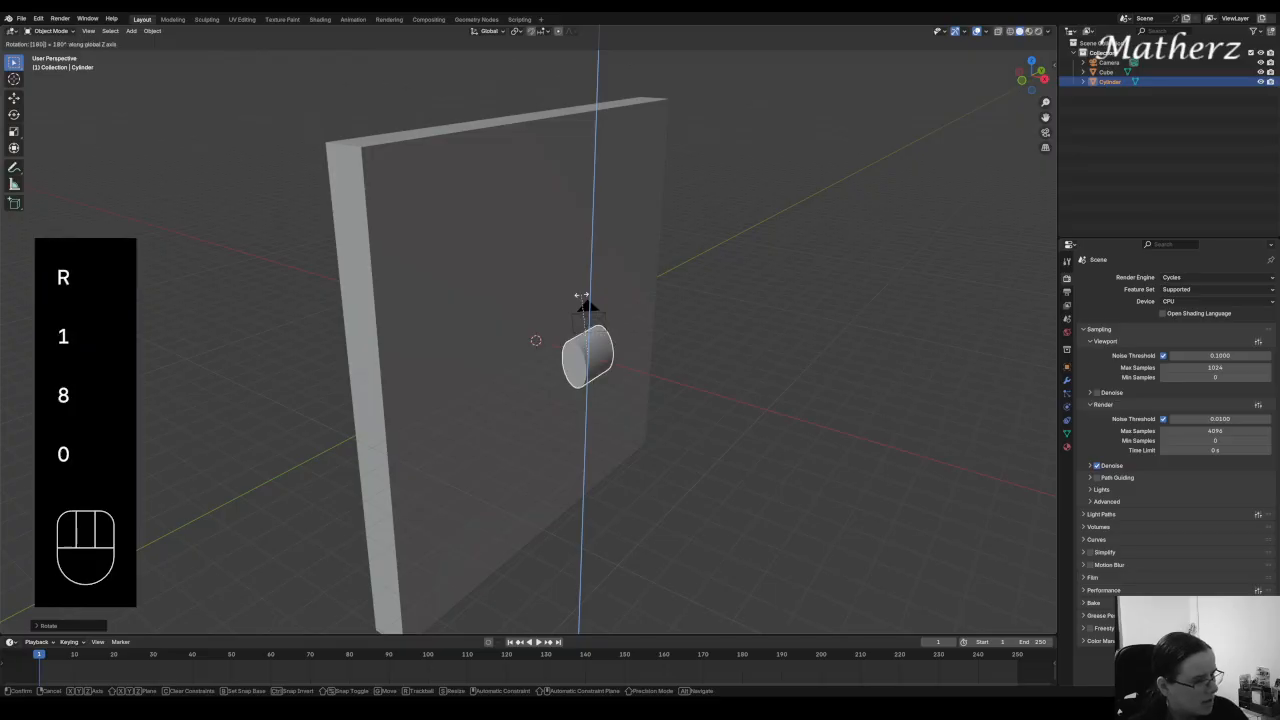
{"action": "left_click", "coordinate": [613, 346]}
Stretch the cylinder along the Y axis into a long tube and apply Shade Smooth to it.
{"action": "key", "text": "s"}
{"action": "middle_click_drag", "start_coordinate": [617, 343], "coordinate": [731, 289]}
{"action": "left_click", "coordinate": [812, 268]}
{"action": "right_click", "coordinate": [568, 362]}
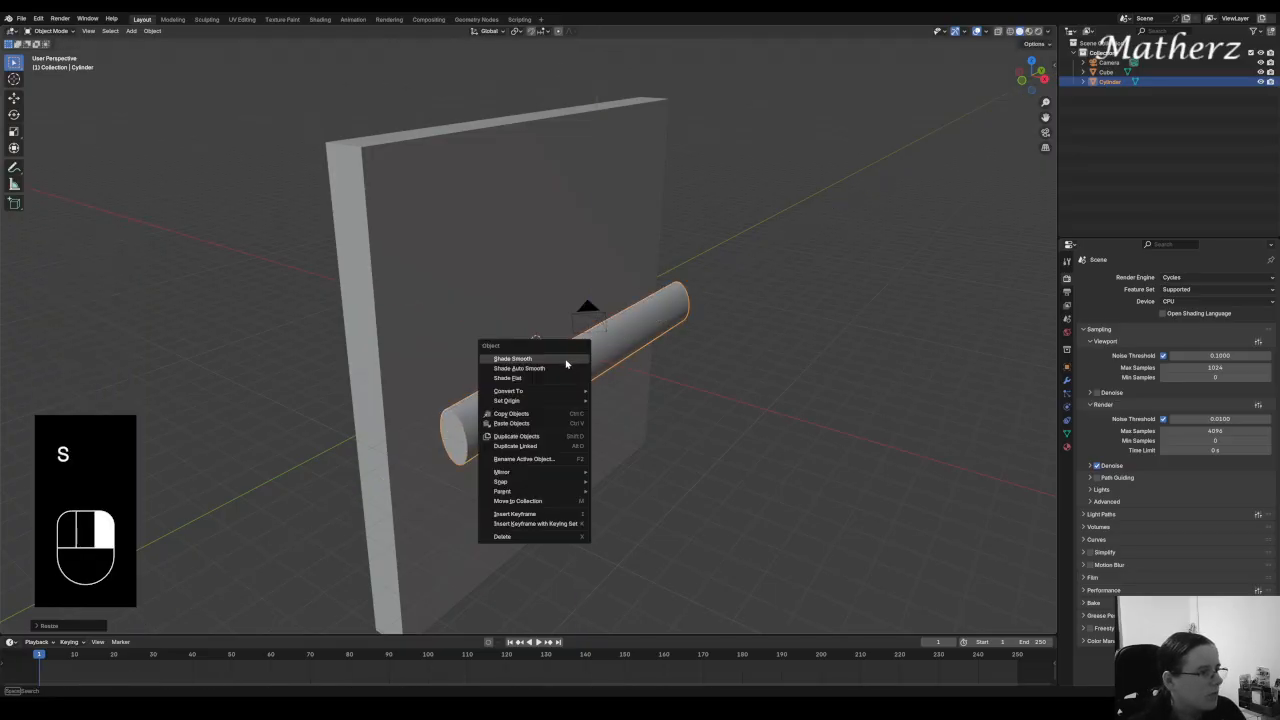
{"action": "left_click", "coordinate": [567, 364]}
Move the tube to adjust its position in front of the wall slab.
{"action": "mouse_move", "coordinate": [617, 438]}
{"action": "middle_mouse_down"}
{"action": "mouse_move", "coordinate": [634, 434]}
{"action": "mouse_move", "coordinate": [625, 427]}
{"action": "middle_mouse_up"}
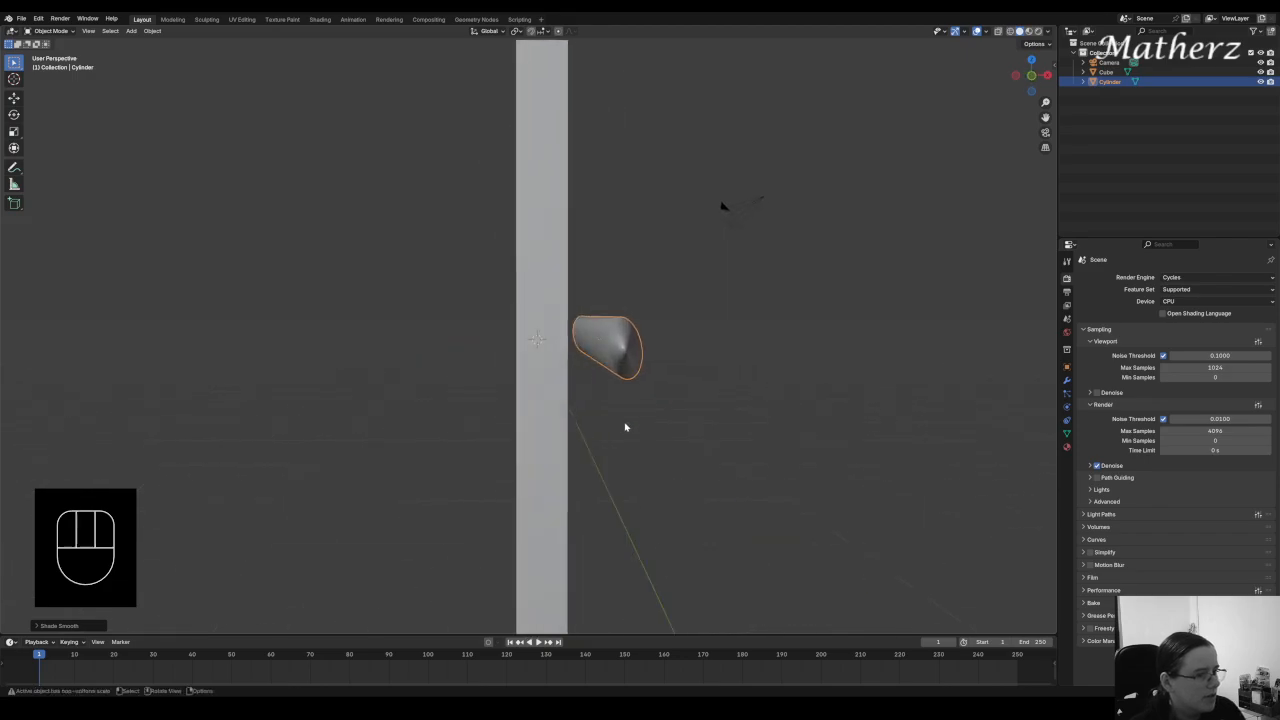
{"action": "key", "text": "g"}
{"action": "middle_click_drag", "start_coordinate": [671, 371], "coordinate": [506, 378]}
{"action": "left_click", "coordinate": [863, 305]}
Enter Edit Mode on the tube and add a loop cut around its middle.
{"action": "left_click", "coordinate": [48, 31]}
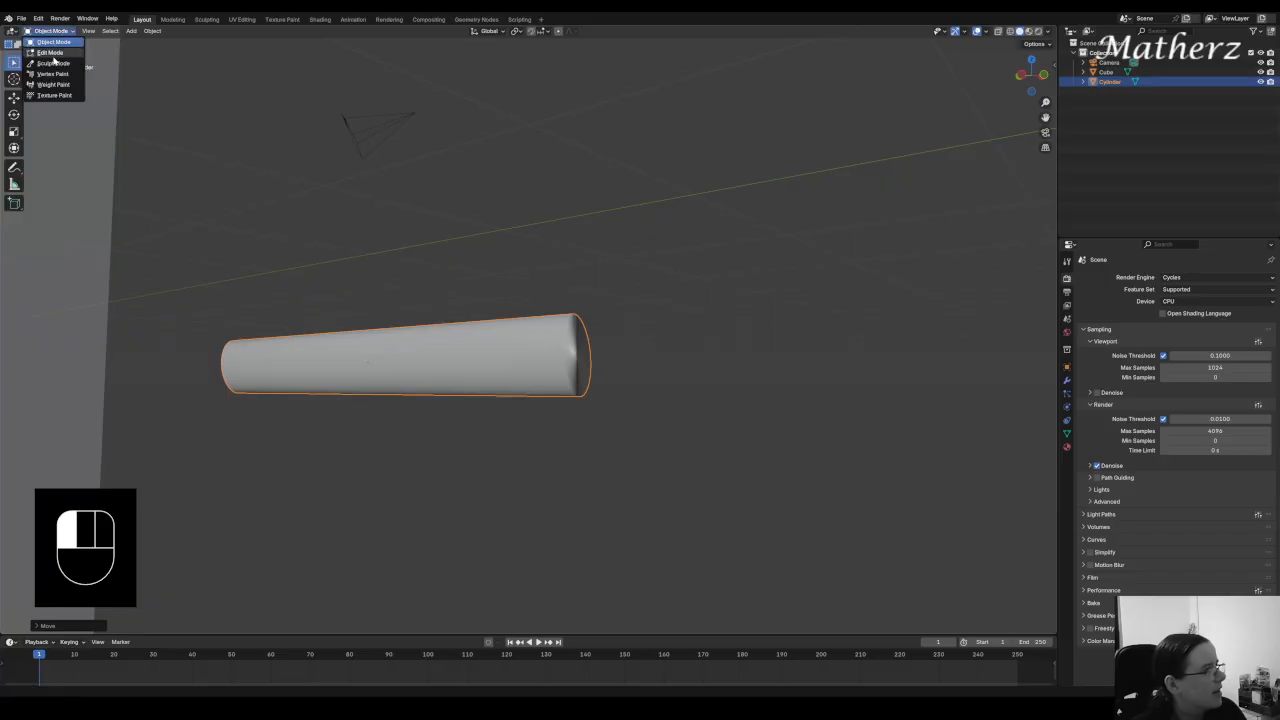
{"action": "left_click", "coordinate": [45, 52]}
{"action": "key", "text": "alt+a"}
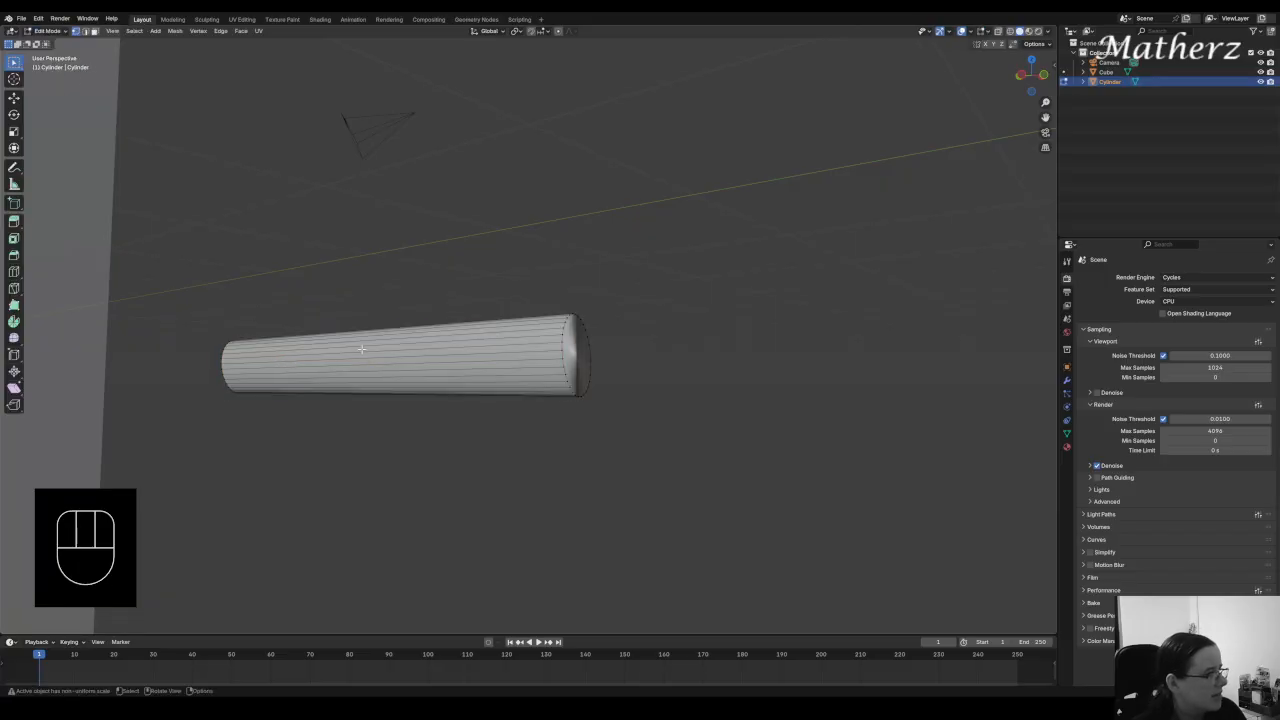
{"action": "key", "text": "ctrl+r"}
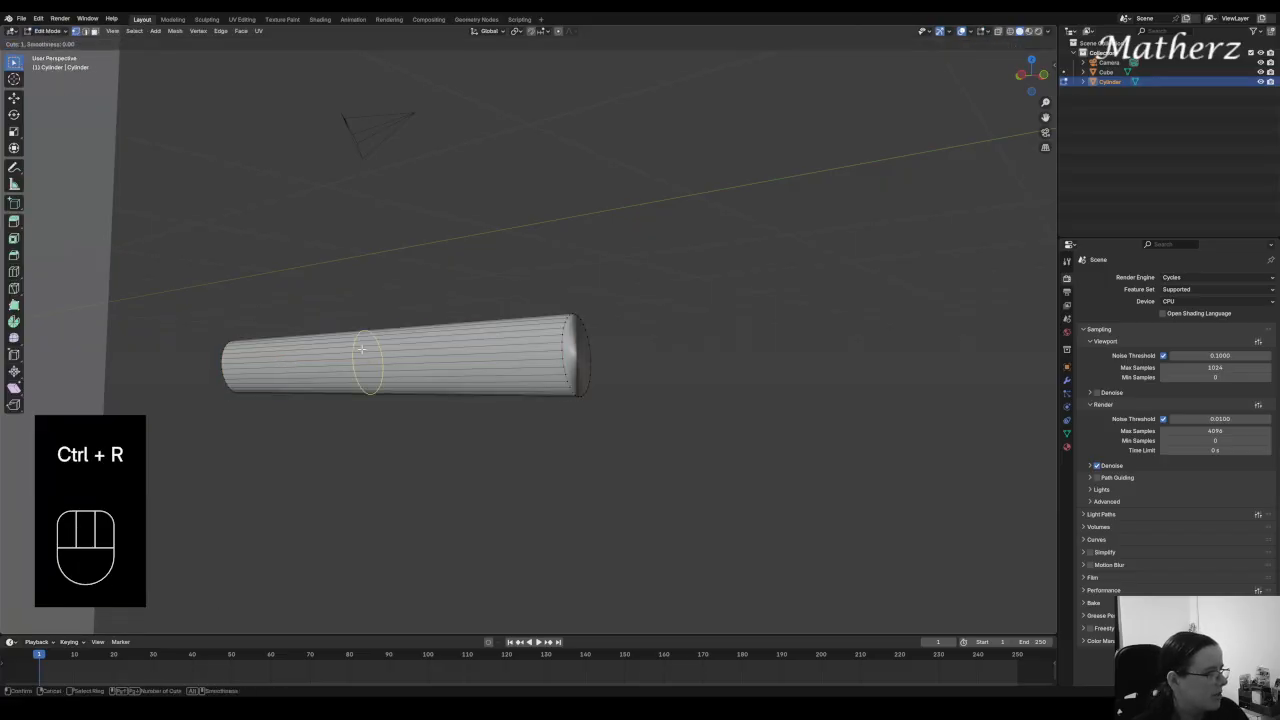
{"action": "left_click", "coordinate": [362, 349]}
{"action": "left_click", "coordinate": [362, 349]}
Add four more loop cuts around the tube, two on each side of the middle loop.
{"action": "key", "text": "ctrl+r"}
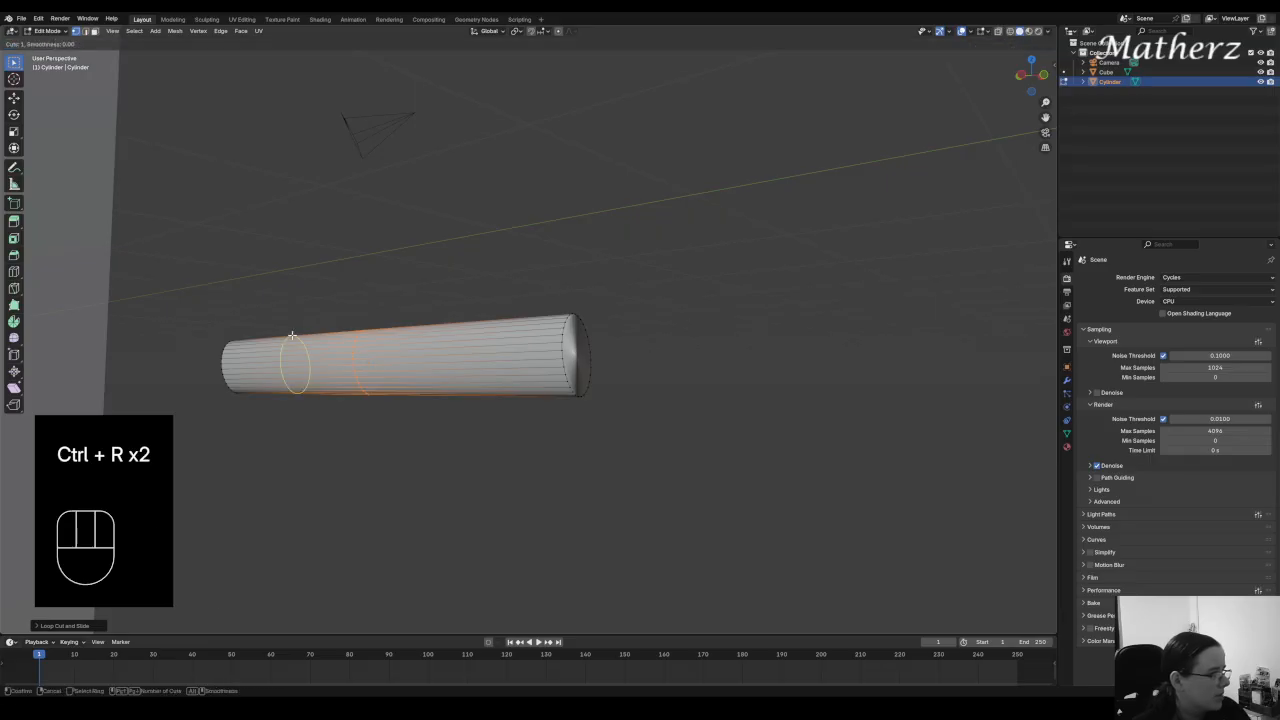
{"action": "left_click", "coordinate": [292, 335]}
{"action": "left_click", "coordinate": [292, 335]}
{"action": "key", "text": "ctrl+r"}
{"action": "left_click", "coordinate": [432, 328]}
{"action": "left_click", "coordinate": [432, 328]}
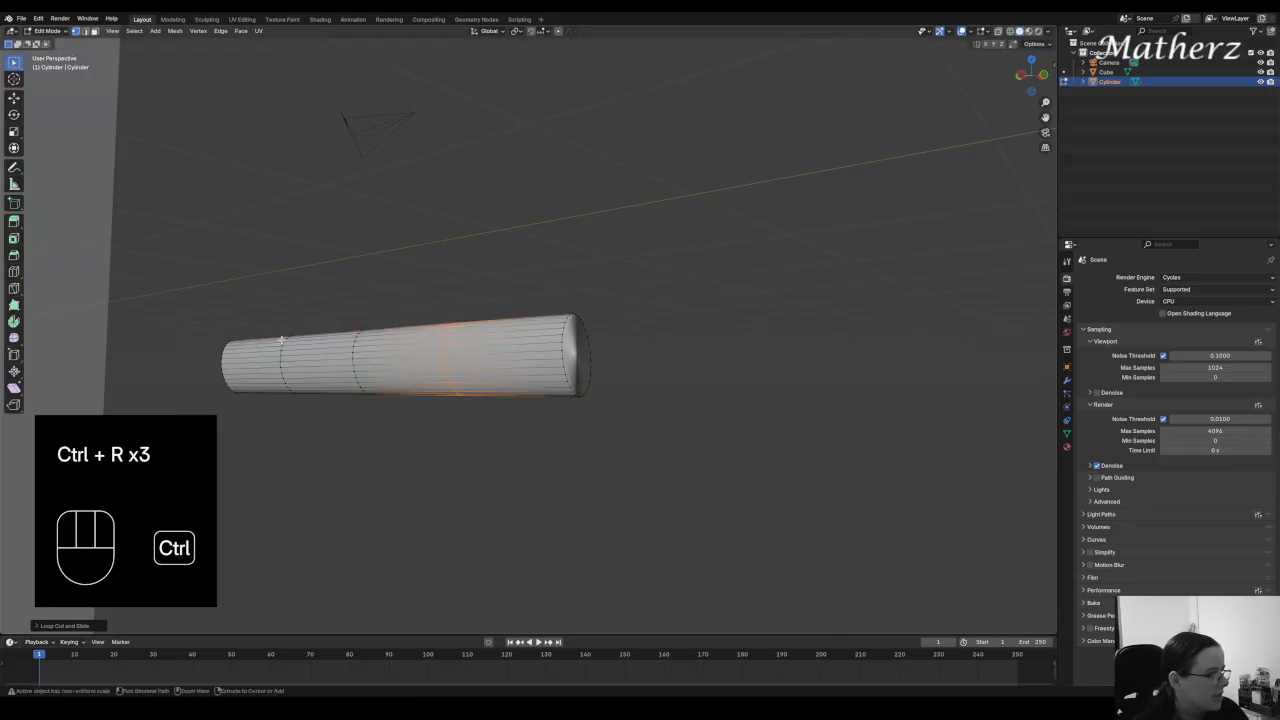
{"action": "key", "text": "ctrl+r"}
{"action": "left_click", "coordinate": [247, 338]}
{"action": "left_click", "coordinate": [247, 338]}
{"action": "key", "text": "ctrl+r"}
{"action": "left_click", "coordinate": [543, 328]}
{"action": "left_click", "coordinate": [543, 328]}
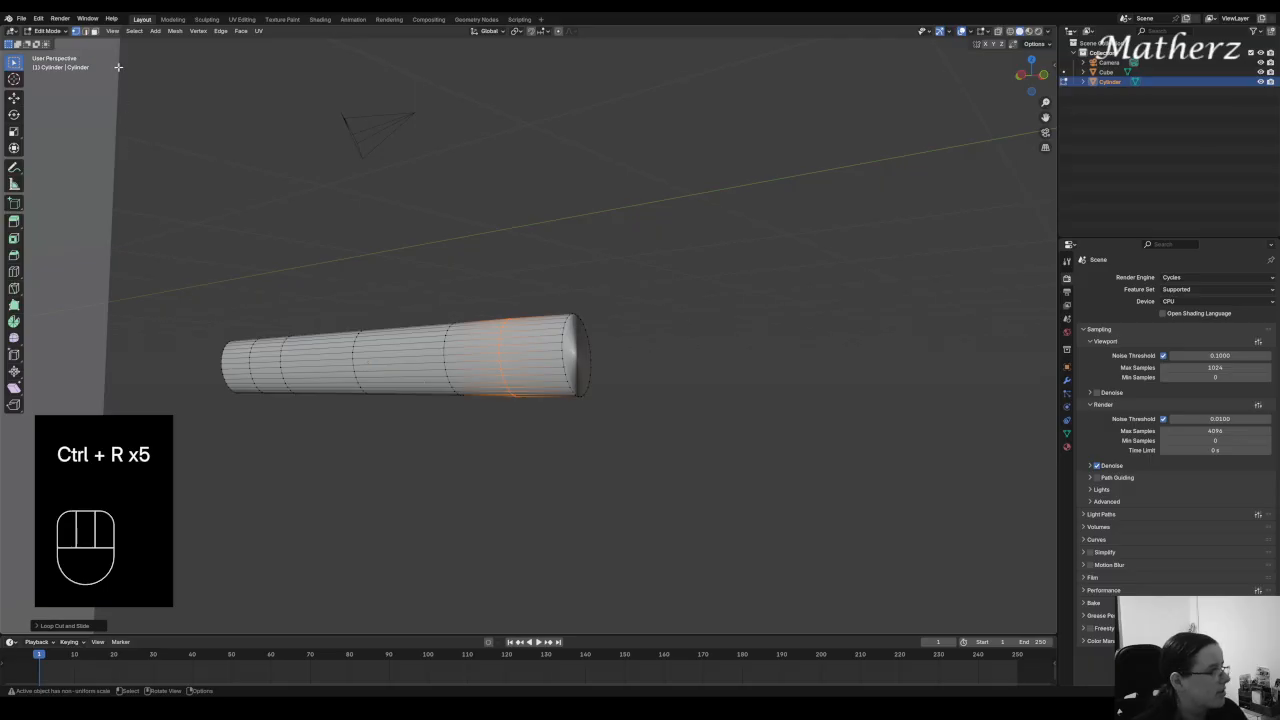
Select the rectangular block of lower side faces between the two outermost loop cuts and extrude it inward to form a recess.
{"action": "left_click", "coordinate": [94, 31]}
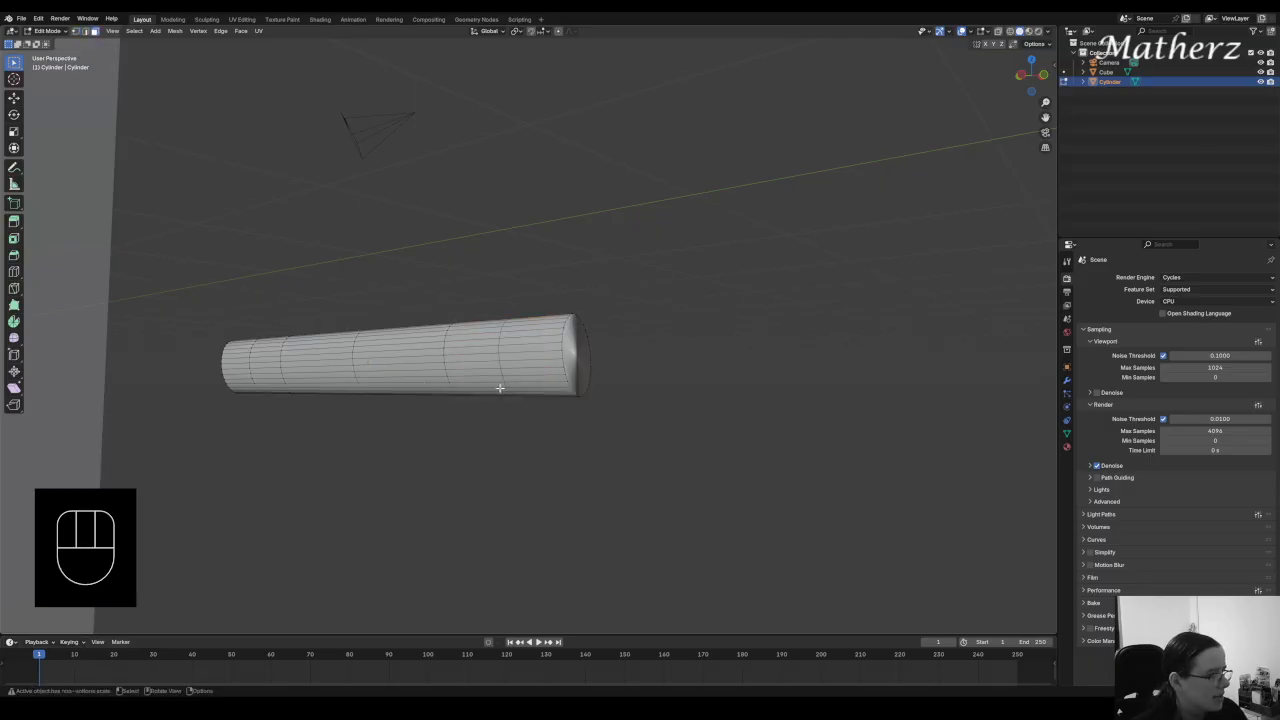
{"action": "left_click", "coordinate": [263, 384], "text": "ctrl+shift"}
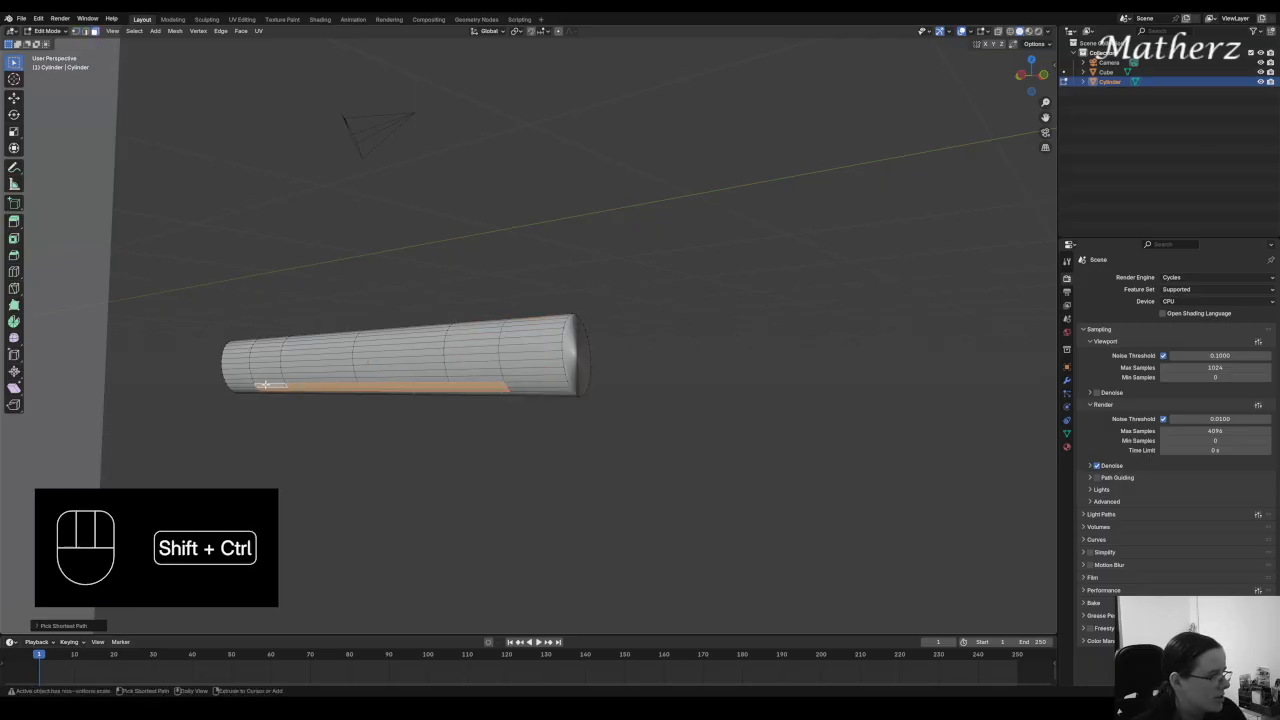
{"action": "left_click", "coordinate": [480, 365], "text": "ctrl+shift"}
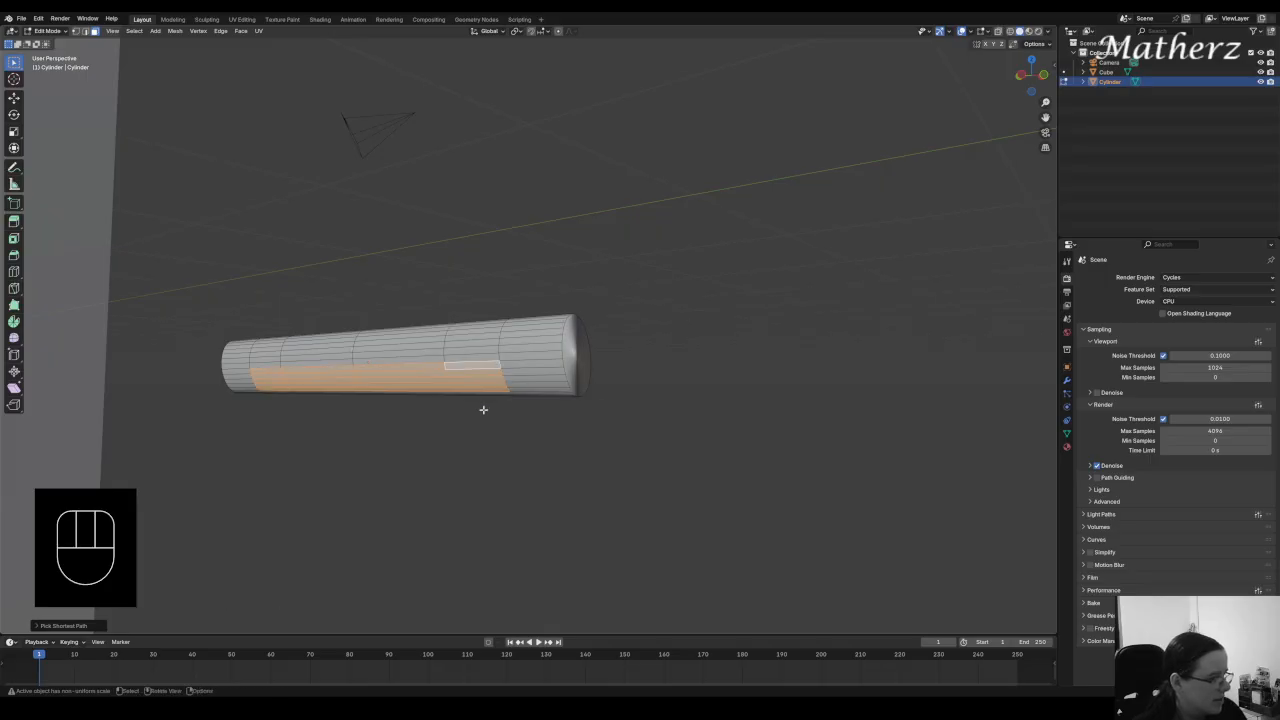
{"action": "key", "text": "e"}
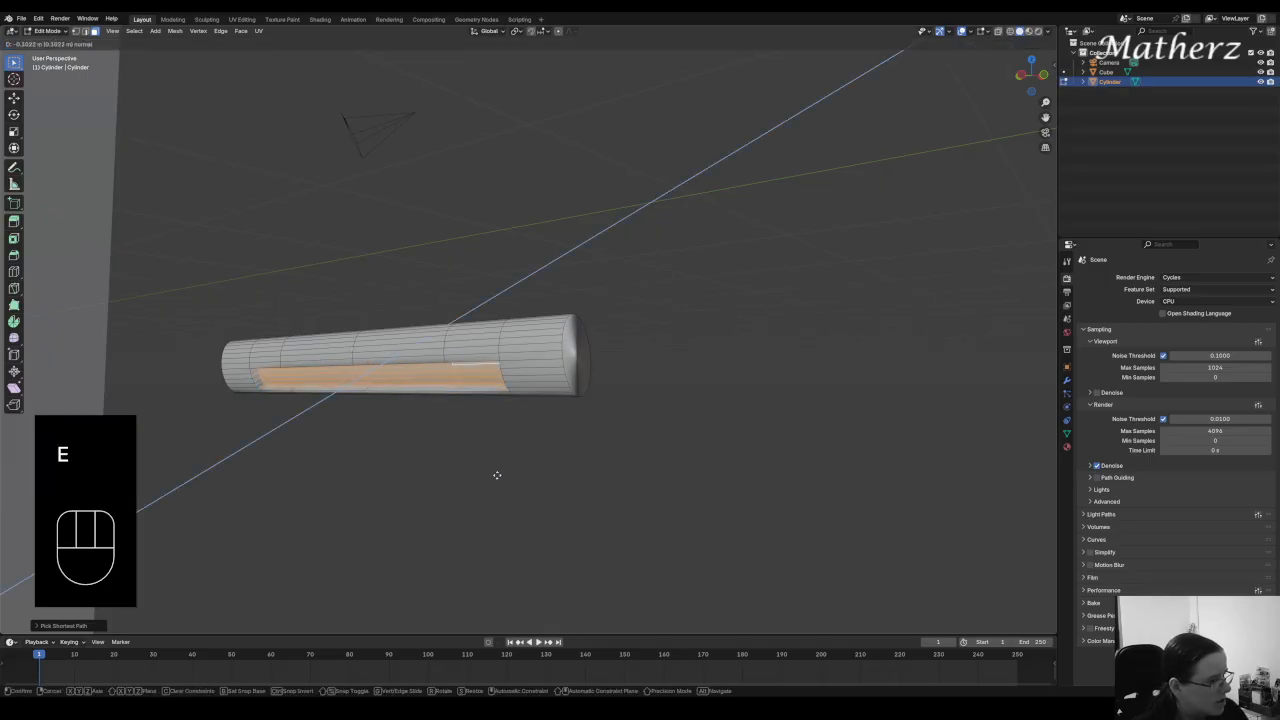
{"action": "left_click", "coordinate": [497, 470]}
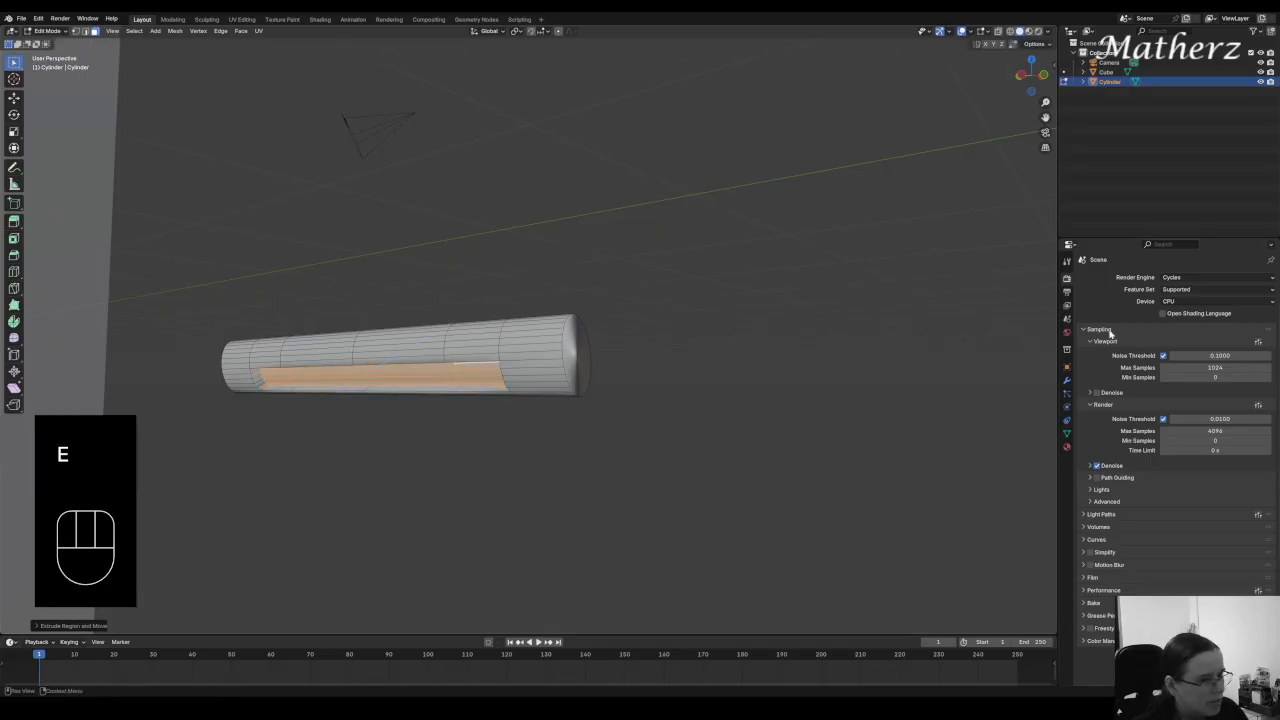
Create a new material for the tube with a medium grey base color and a Metallic value of 0.642.
{"action": "left_click", "coordinate": [1066, 446]}
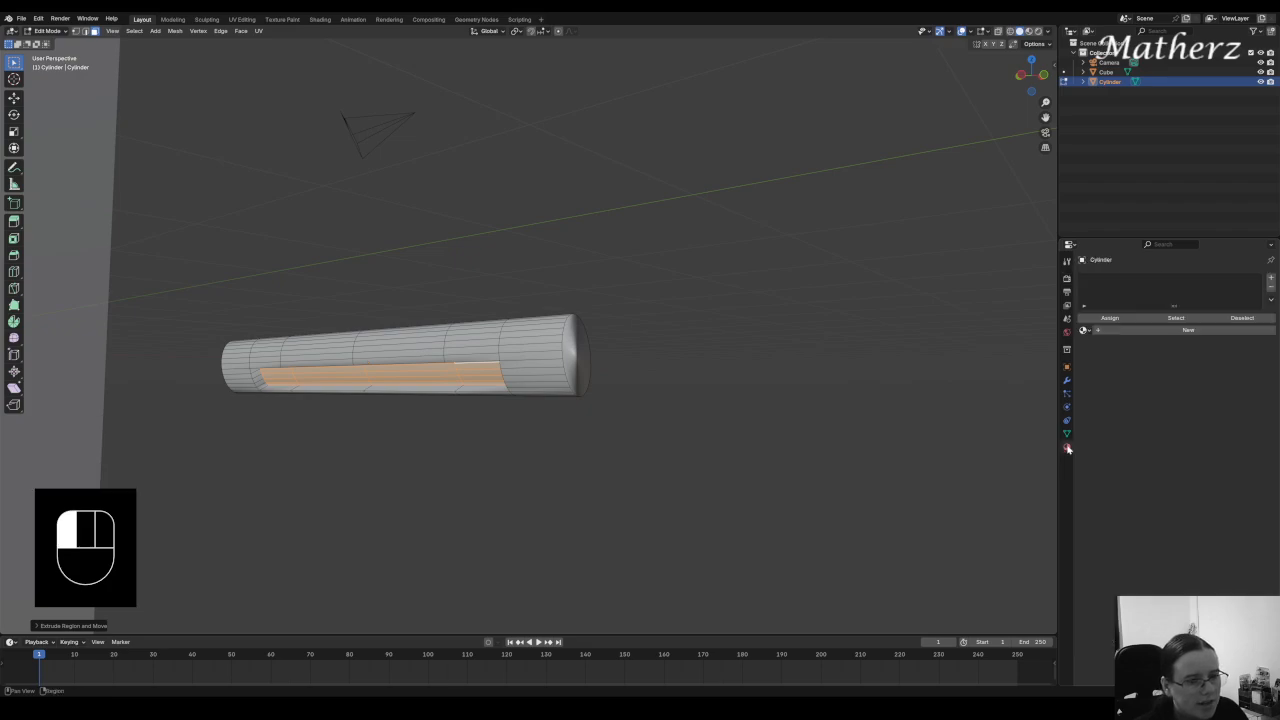
{"action": "left_click", "coordinate": [1180, 332]}
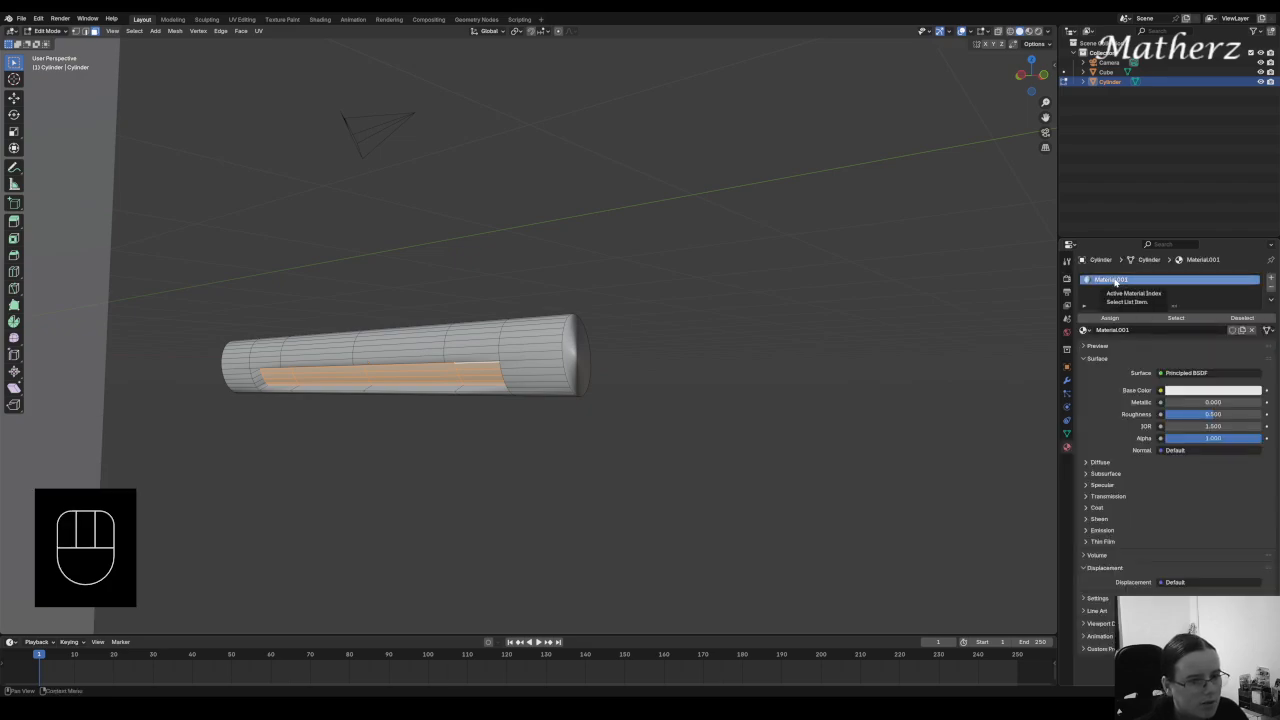
{"action": "left_click", "coordinate": [1197, 392]}
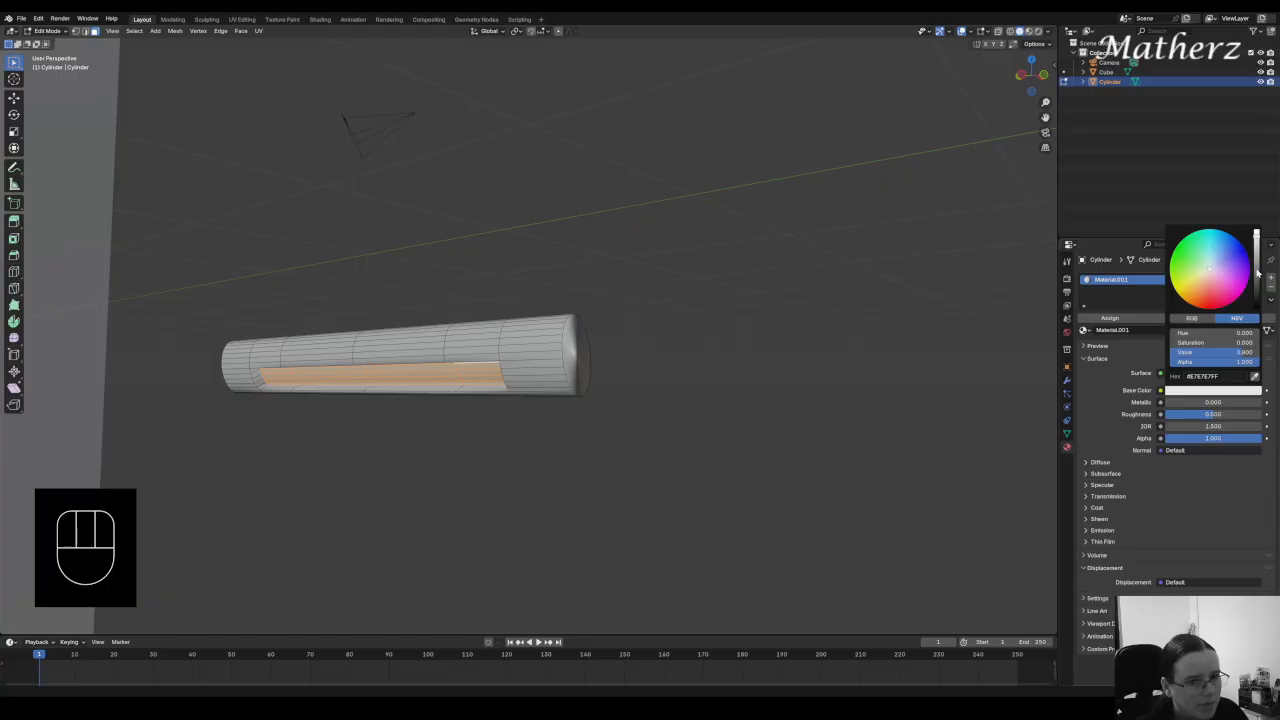
{"action": "left_click_drag", "start_coordinate": [1258, 272], "coordinate": [1257, 288]}
{"action": "mouse_move", "coordinate": [1184, 406]}
{"action": "left_mouse_down"}
{"action": "mouse_move", "coordinate": [1211, 406]}
{"action": "mouse_move", "coordinate": [1201, 399]}
{"action": "left_mouse_up"}
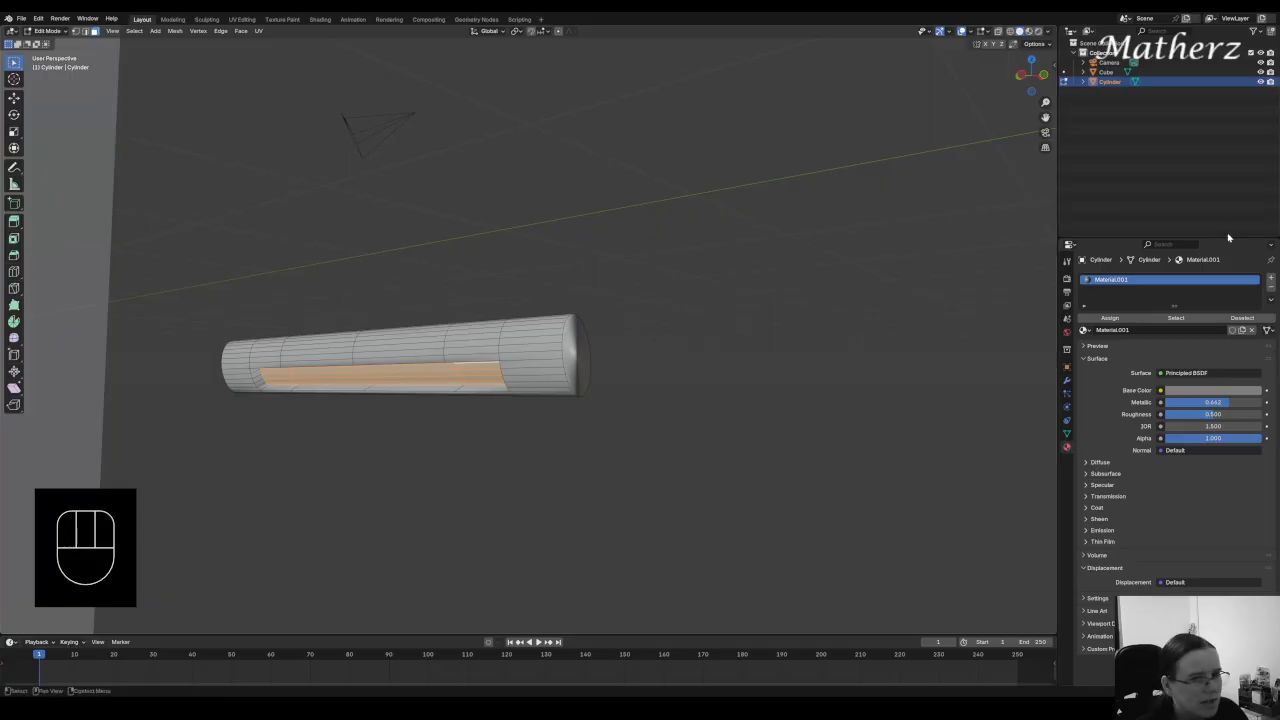
Add a second material to the tube with a white Emission surface at strength 29.2 and assign it to the recessed faces.
{"action": "left_click", "coordinate": [1271, 281]}
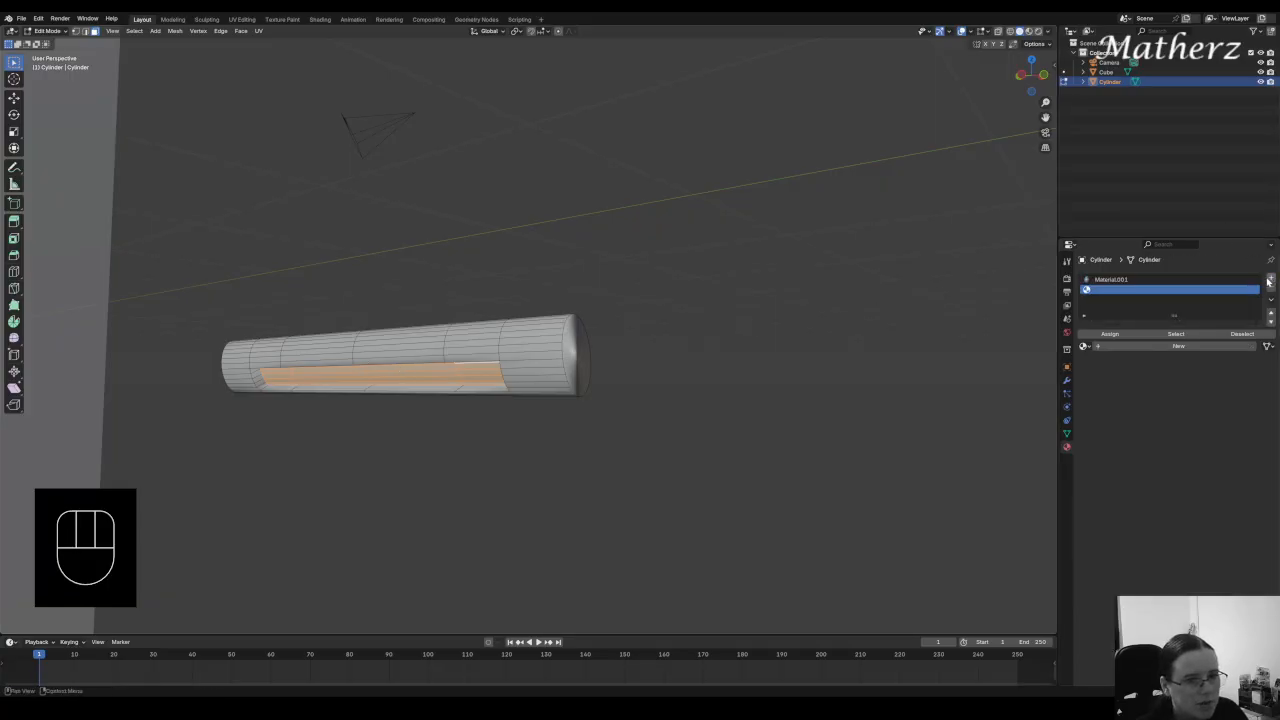
{"action": "left_click", "coordinate": [1179, 346]}
{"action": "left_click", "coordinate": [1196, 390]}
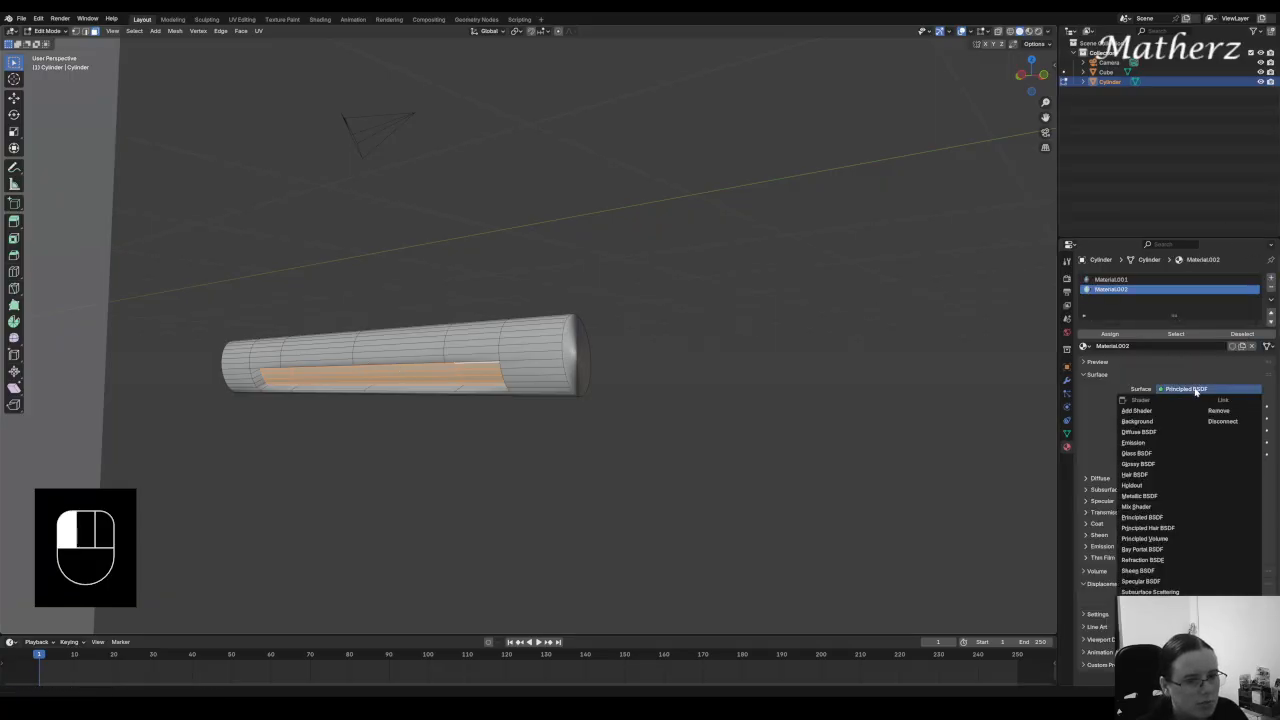
{"action": "left_click", "coordinate": [1136, 443]}
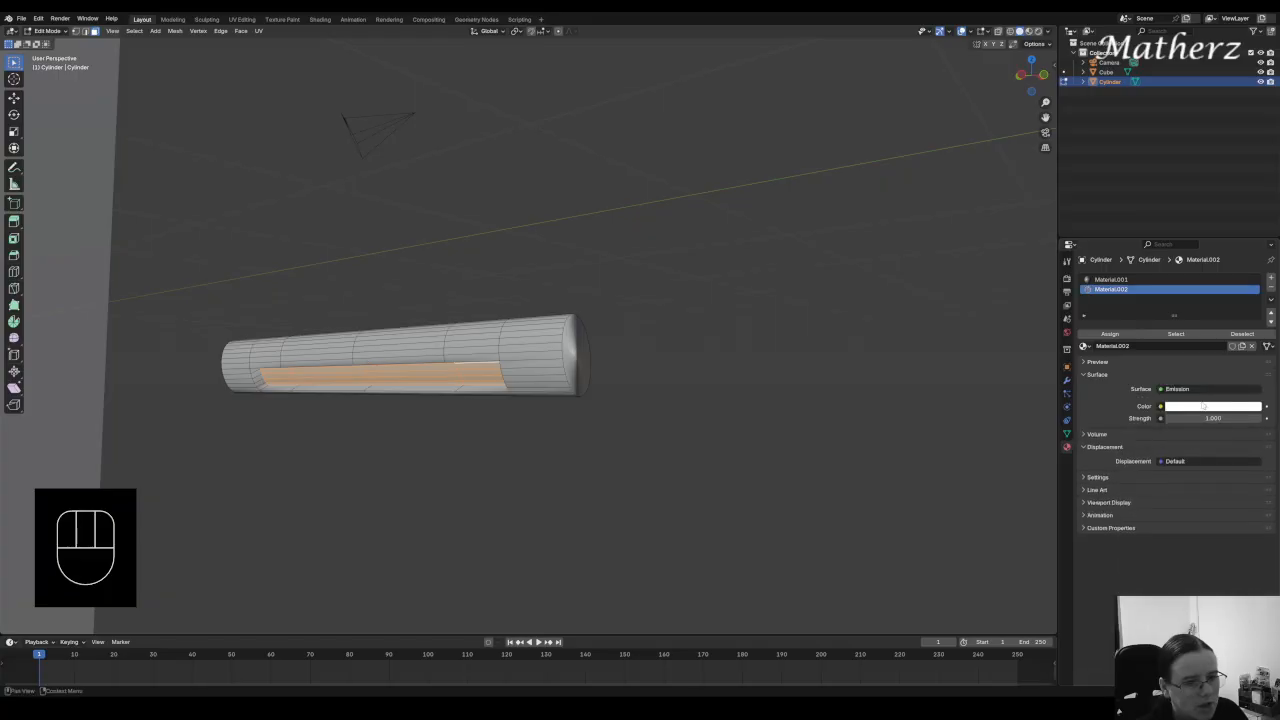
{"action": "left_click_drag", "start_coordinate": [1195, 418], "coordinate": [1262, 418]}
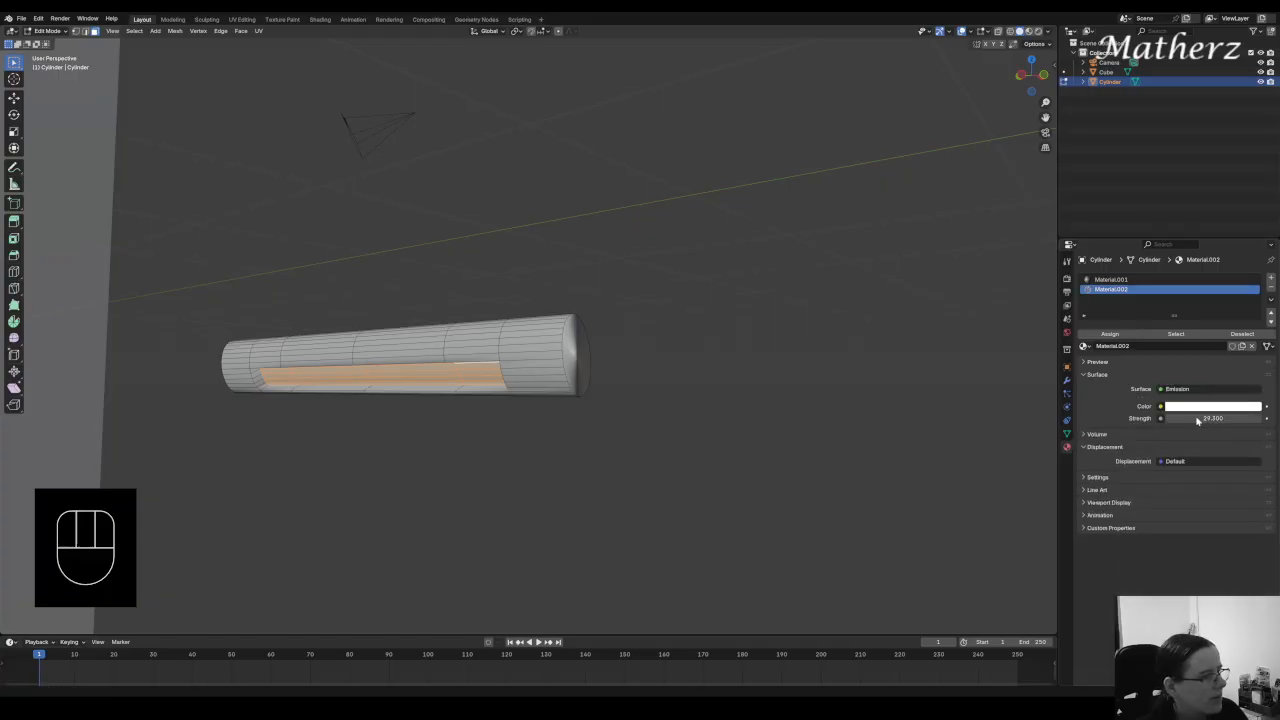
{"action": "left_click", "coordinate": [1115, 339]}
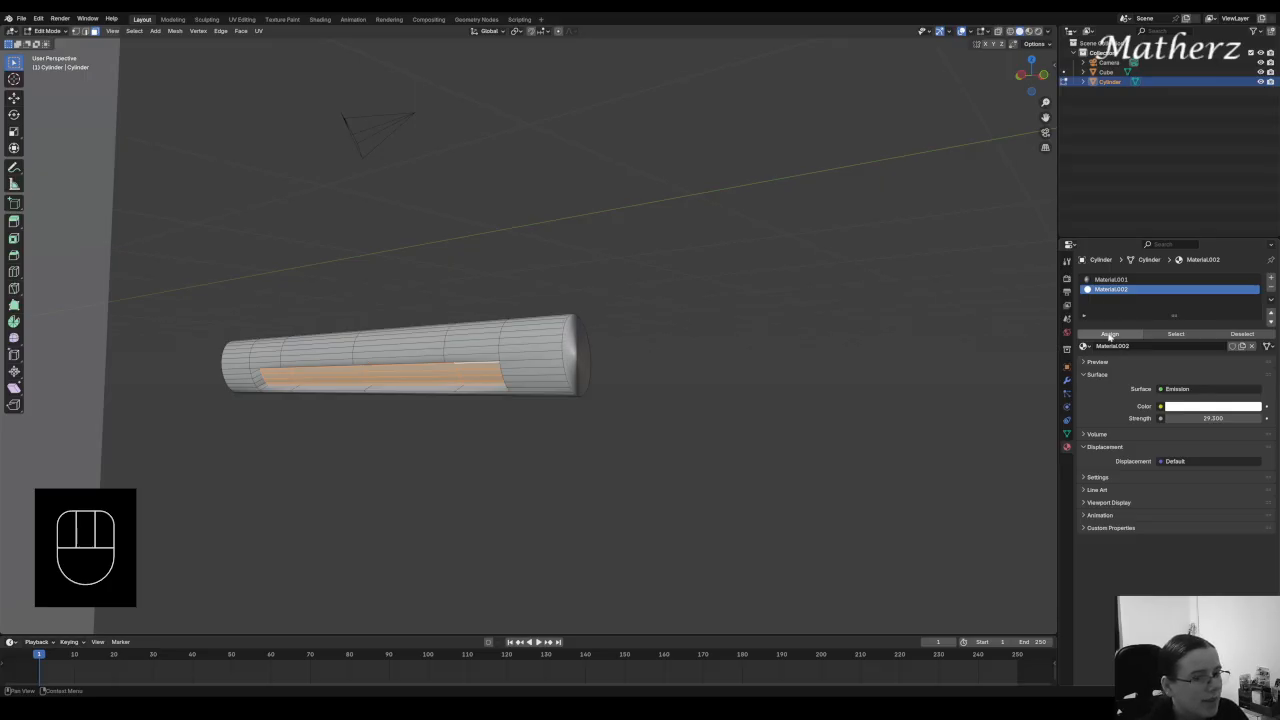
Return to Object Mode, preview the scene in rendered shading, and set the emission strength to about 36.6.
{"action": "left_click", "coordinate": [60, 31]}
{"action": "left_click", "coordinate": [60, 40]}
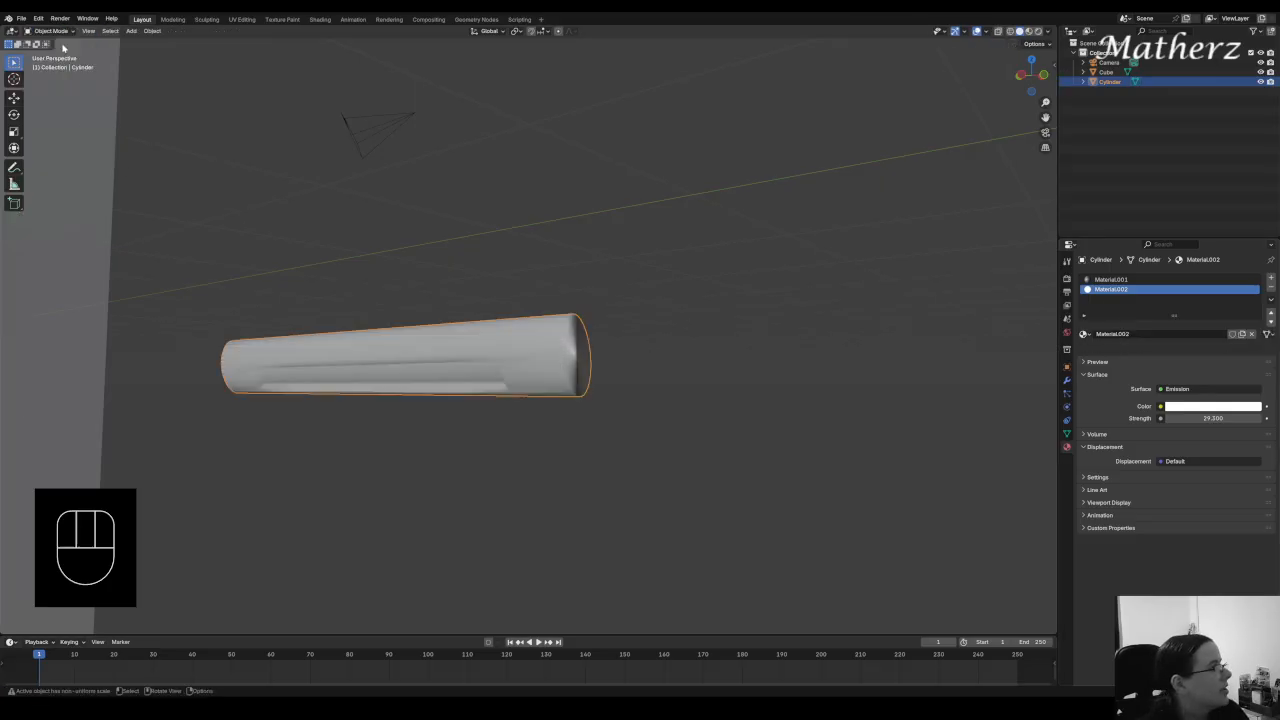
{"action": "middle_click_drag", "start_coordinate": [690, 371], "coordinate": [640, 369]}
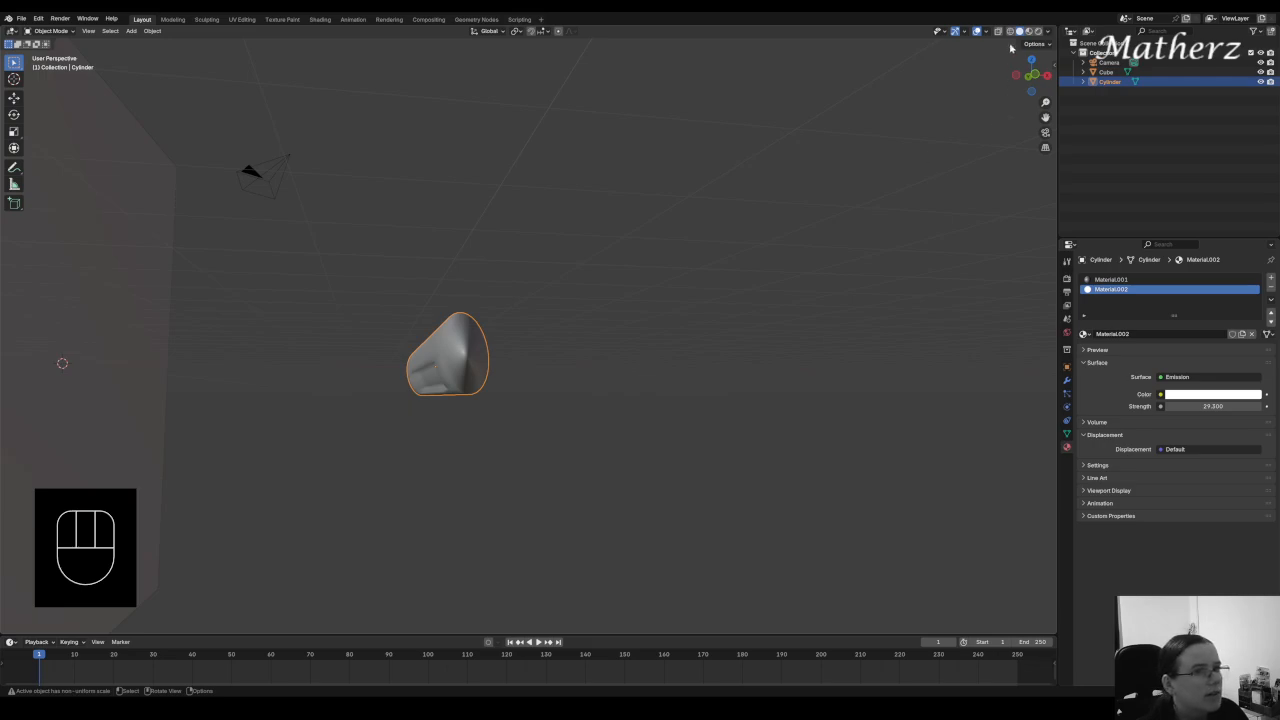
{"action": "left_click", "coordinate": [1040, 31]}
{"action": "middle_click_drag", "start_coordinate": [586, 271], "coordinate": [525, 303]}
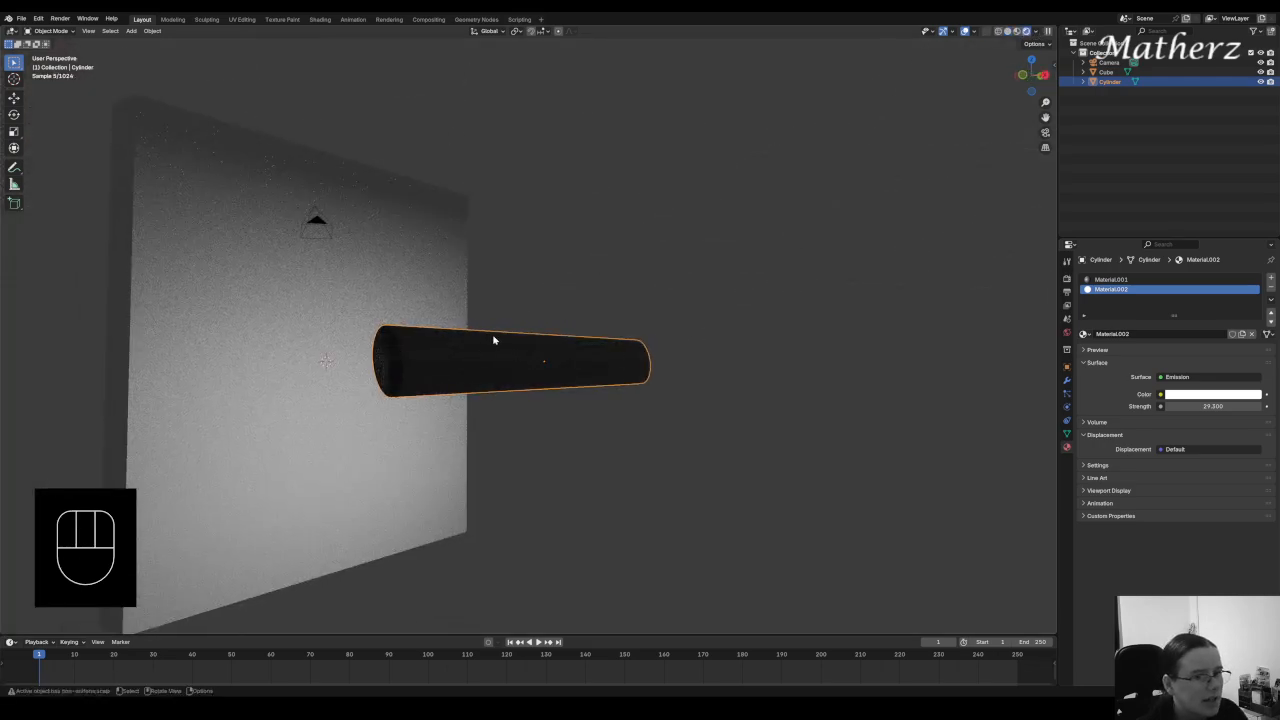
{"action": "mouse_move", "coordinate": [1212, 406]}
{"action": "left_mouse_down"}
{"action": "mouse_move", "coordinate": [1120, 406]}
{"action": "mouse_move", "coordinate": [1228, 406]}
{"action": "left_mouse_up"}
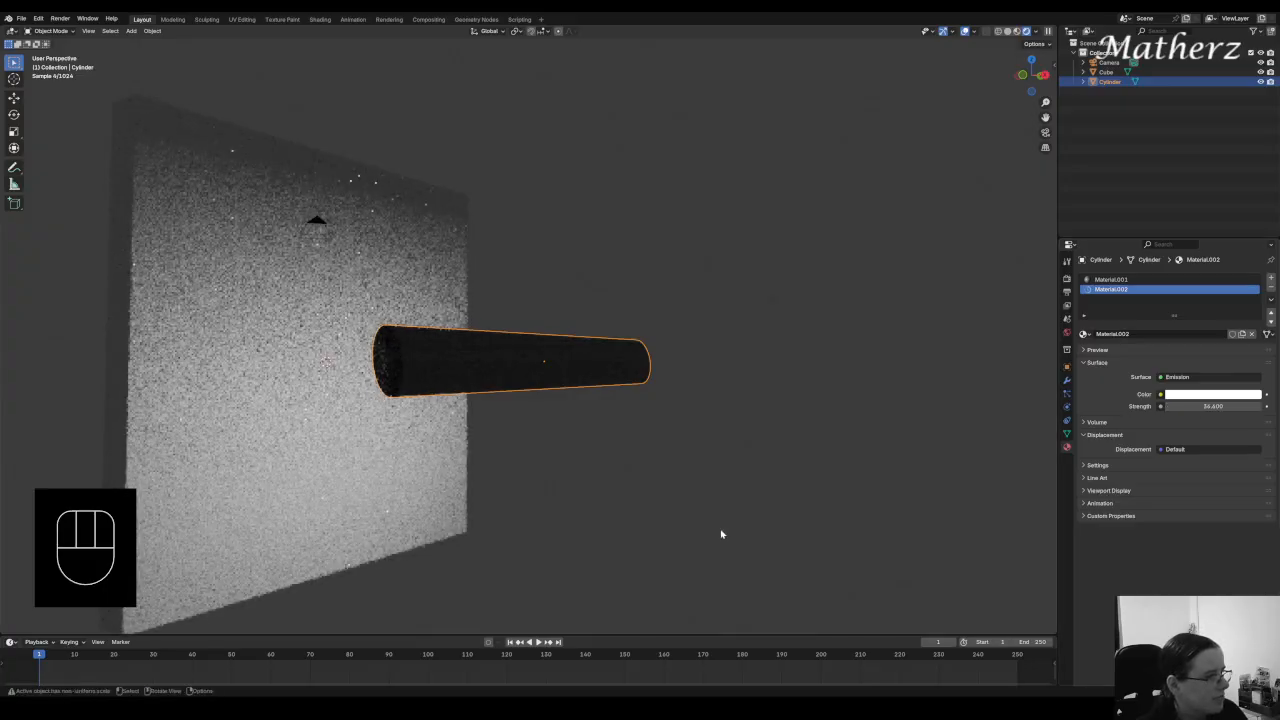
Add a new cylinder mesh and switch the viewport back to solid shading.
{"action": "left_click", "coordinate": [131, 31]}
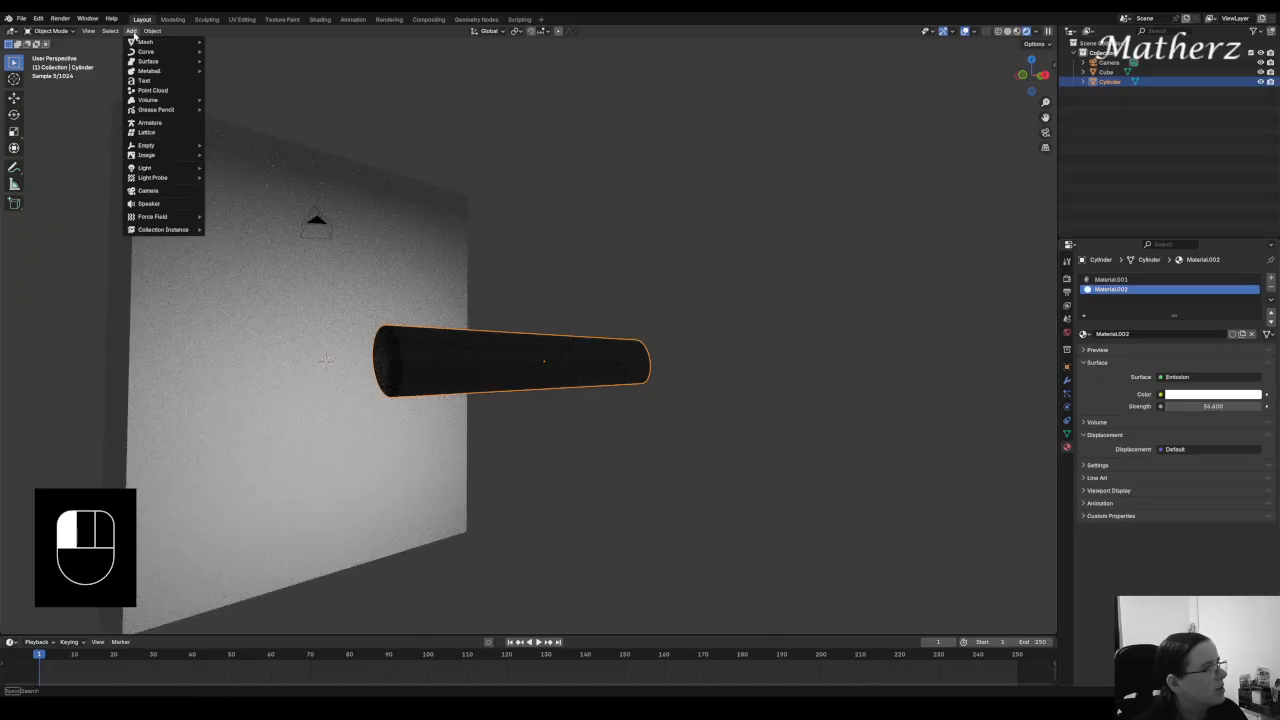
{"action": "mouse_move", "coordinate": [136, 43]}
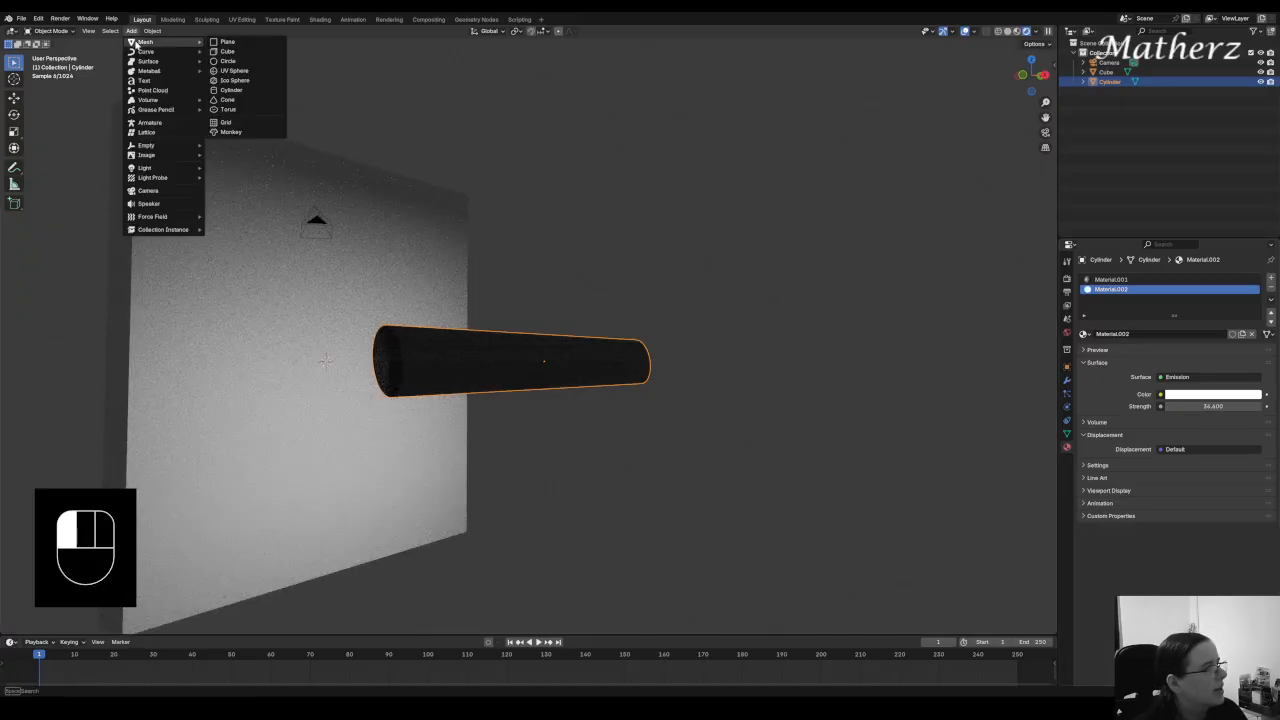
{"action": "left_click", "coordinate": [252, 91]}
{"action": "mouse_move", "coordinate": [457, 300]}
{"action": "middle_mouse_down"}
{"action": "mouse_move", "coordinate": [394, 192]}
{"action": "mouse_move", "coordinate": [357, 409]}
{"action": "mouse_move", "coordinate": [257, 323]}
{"action": "mouse_move", "coordinate": [283, 329]}
{"action": "mouse_move", "coordinate": [354, 377]}
{"action": "mouse_move", "coordinate": [263, 354]}
{"action": "mouse_move", "coordinate": [247, 246]}
{"action": "mouse_move", "coordinate": [322, 240]}
{"action": "middle_mouse_up"}
{"action": "middle_click_drag", "start_coordinate": [322, 240], "coordinate": [303, 241], "text": "shift"}
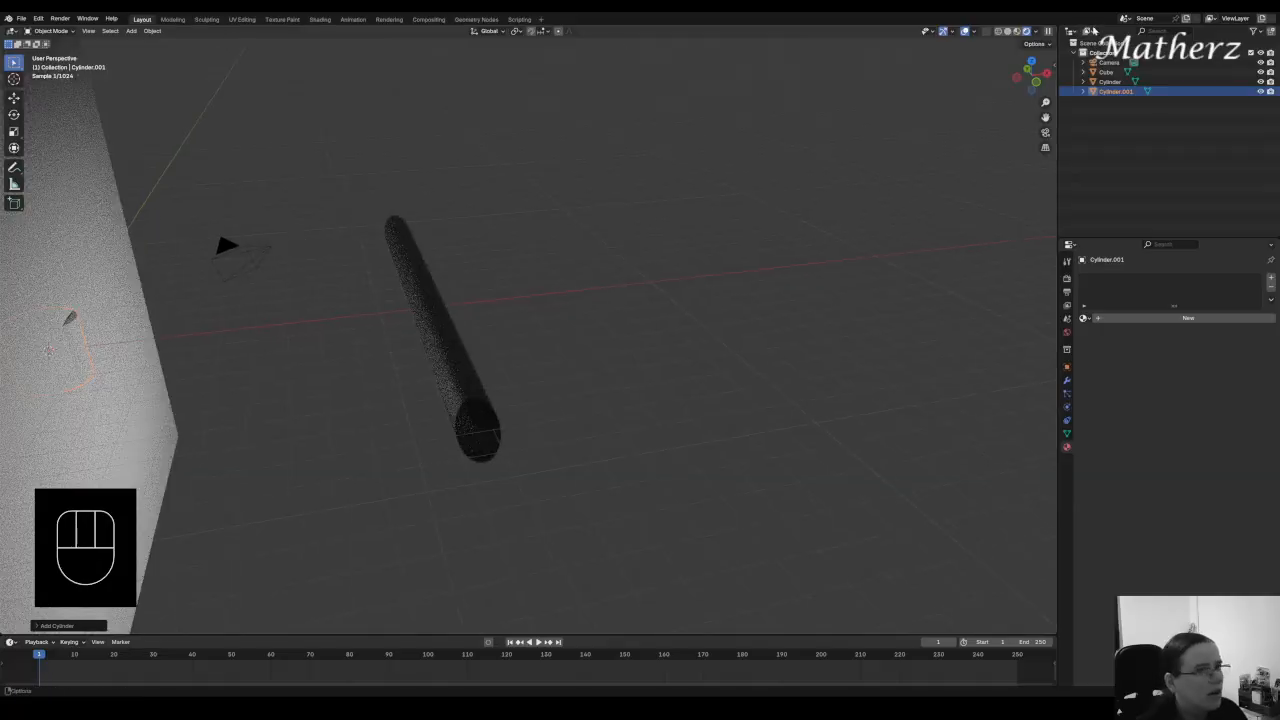
{"action": "left_click", "coordinate": [1005, 32]}
{"action": "middle_click_drag", "start_coordinate": [523, 293], "coordinate": [455, 288]}
Rotate the new cylinder 90 degrees about the global Y axis.
{"action": "key", "text": "r"}
{"action": "middle_click", "coordinate": [352, 285]}
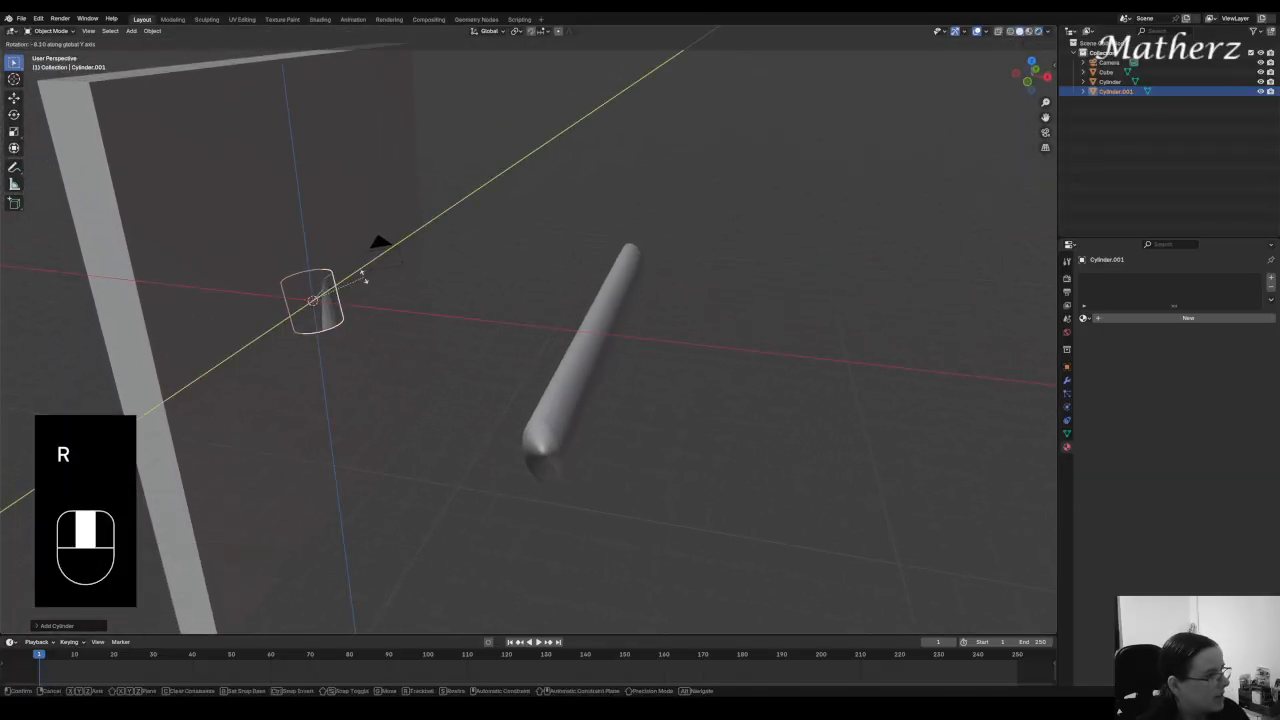
{"action": "type", "text": "9"}
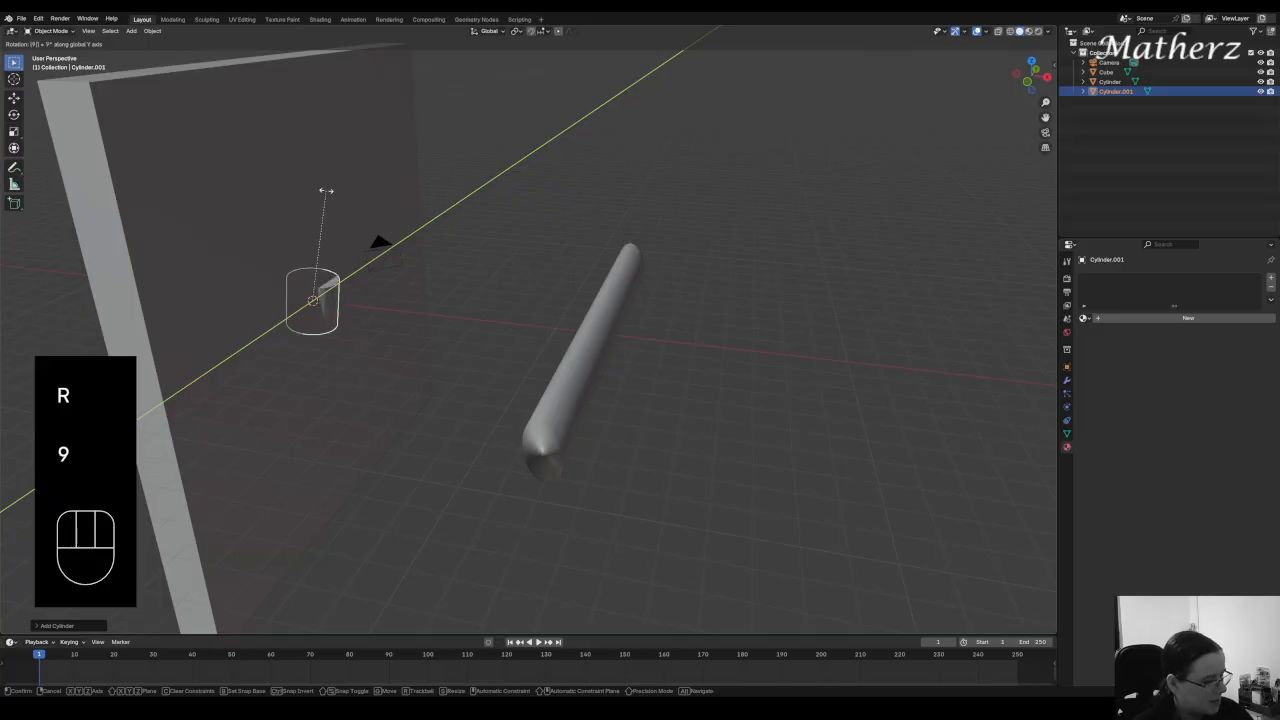
{"action": "type", "text": "0"}
{"action": "left_click", "coordinate": [326, 195]}
Move the rotated cylinder outward along the X axis and raise it along the Z axis.
{"action": "key", "text": "g"}
{"action": "middle_click_drag", "start_coordinate": [334, 328], "coordinate": [360, 220]}
{"action": "left_click", "coordinate": [363, 343]}
{"action": "key", "text": "g"}
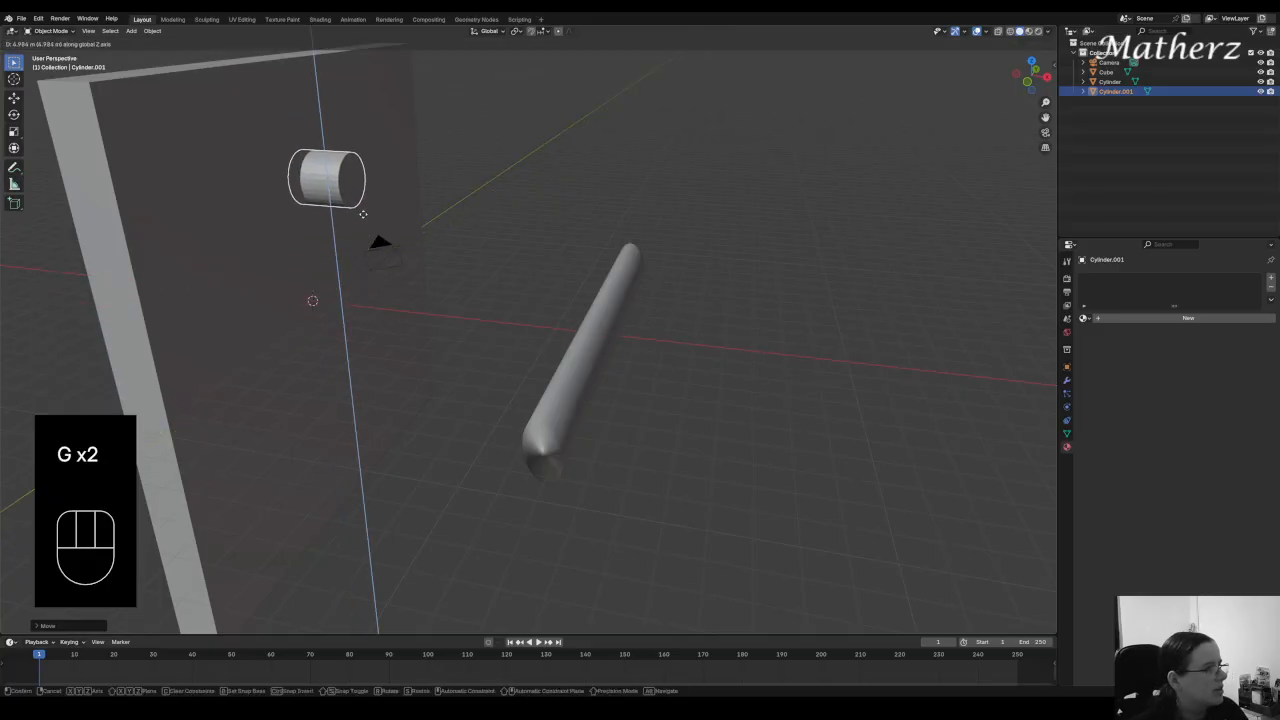
{"action": "left_click", "coordinate": [362, 275]}
Scale the cylinder down into a thin rod and stretch it along the X axis.
{"action": "key", "text": "s"}
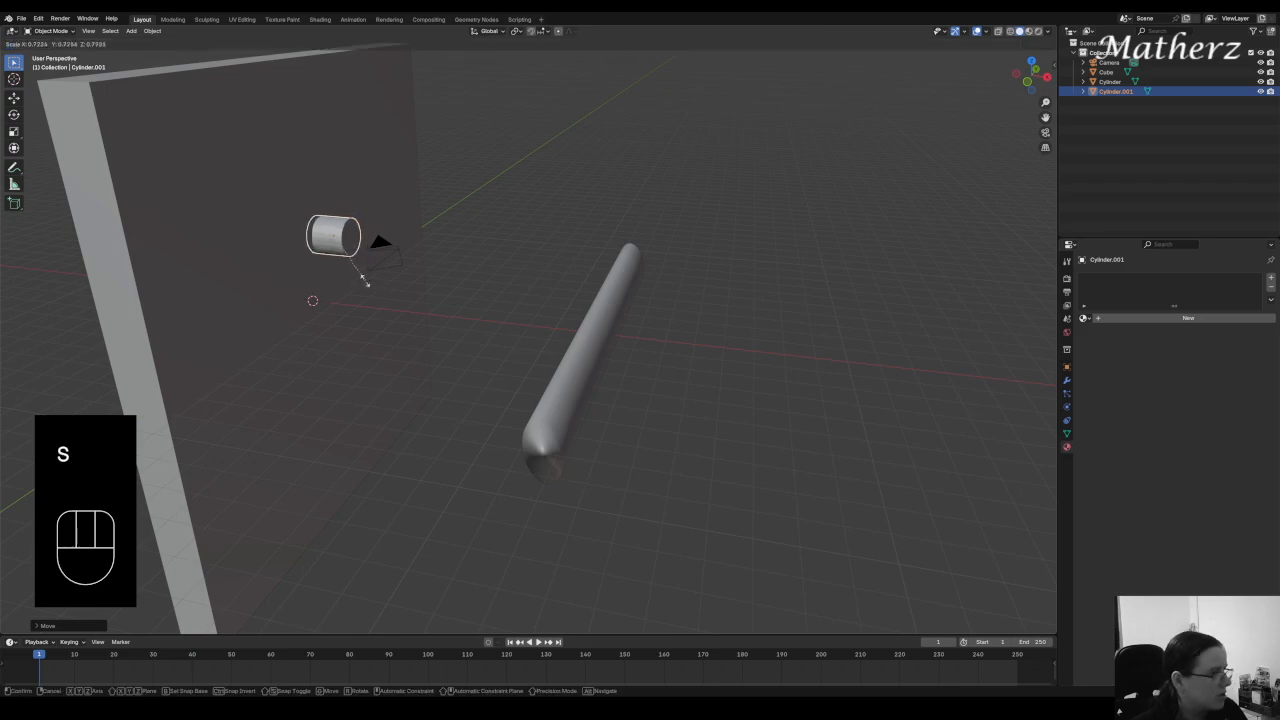
{"action": "left_click", "coordinate": [356, 257]}
{"action": "key", "text": "s"}
{"action": "middle_click_drag", "start_coordinate": [358, 249], "coordinate": [443, 246]}
{"action": "left_click", "coordinate": [417, 263]}
Shift the thin rod along the X axis and raise it further along Z on the wall.
{"action": "key", "text": "g"}
{"action": "left_click", "coordinate": [459, 283]}
{"action": "key", "text": "g"}
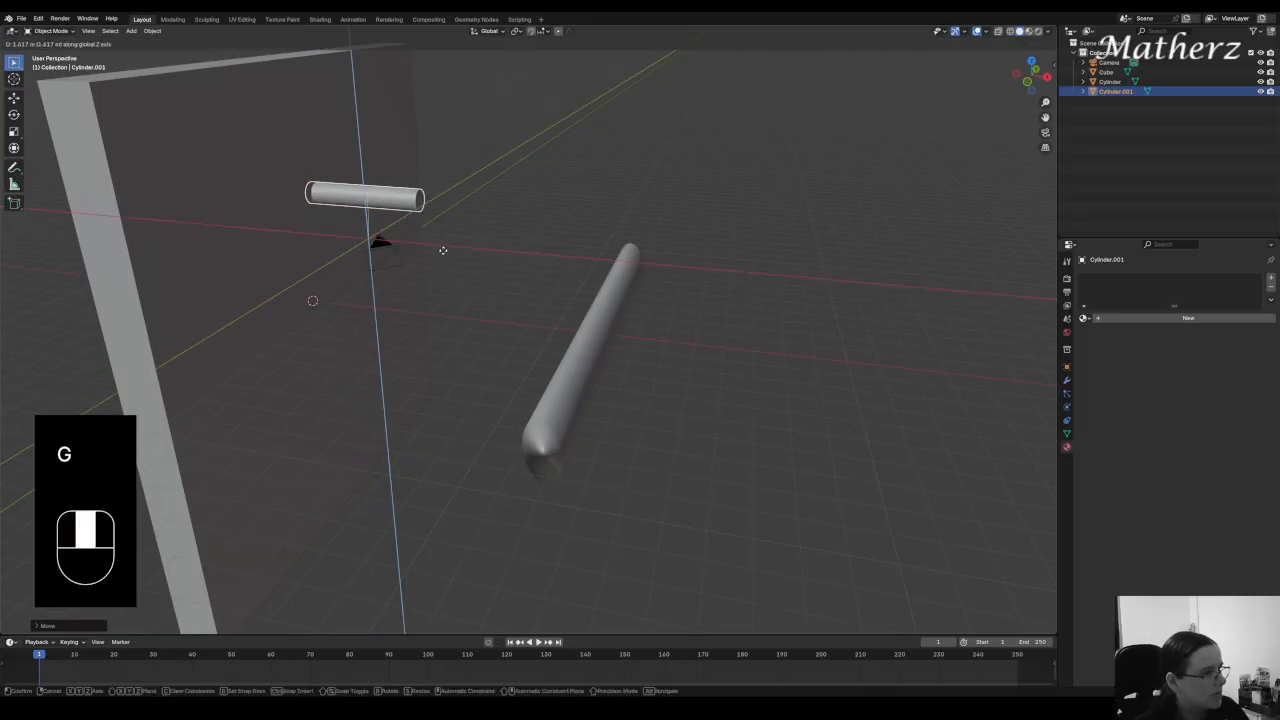
{"action": "left_click", "coordinate": [443, 244]}
Enter Edit Mode on the rod and extrude its outer end face away from the wall.
{"action": "left_click", "coordinate": [60, 32]}
{"action": "left_click", "coordinate": [55, 54]}
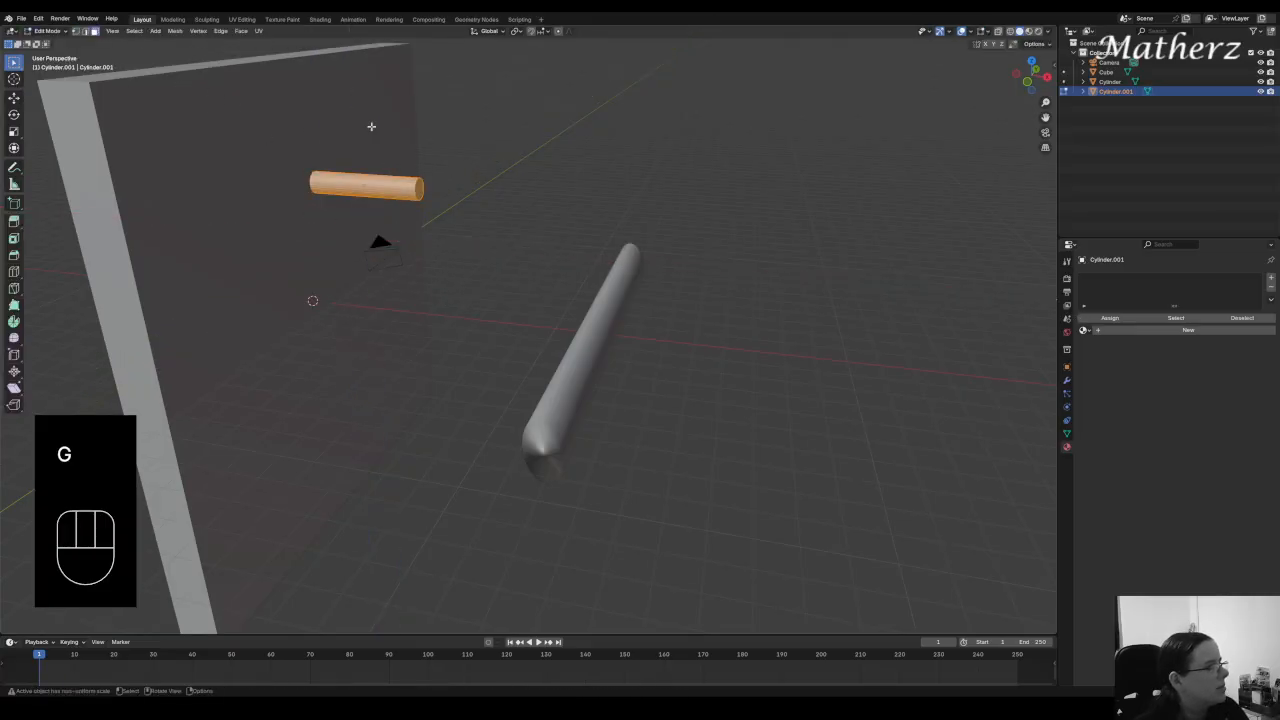
{"action": "left_click", "coordinate": [419, 192]}
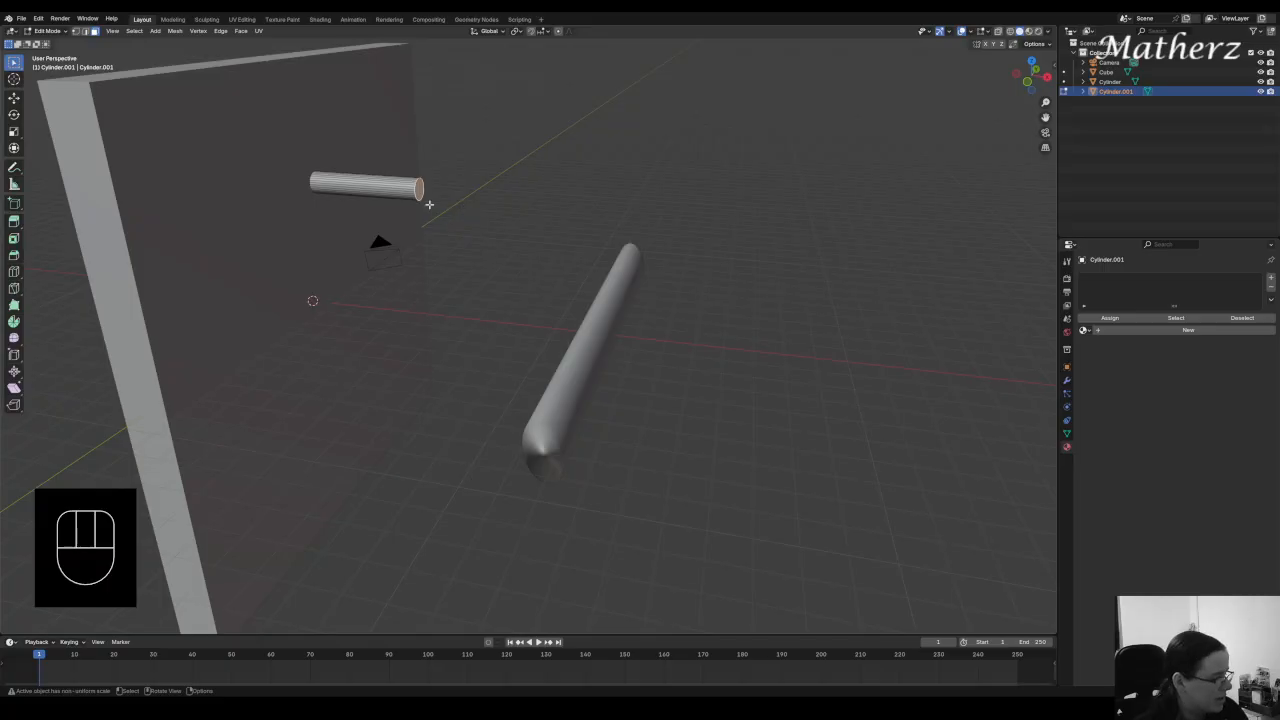
{"action": "key", "text": "e"}
{"action": "left_click", "coordinate": [481, 215]}
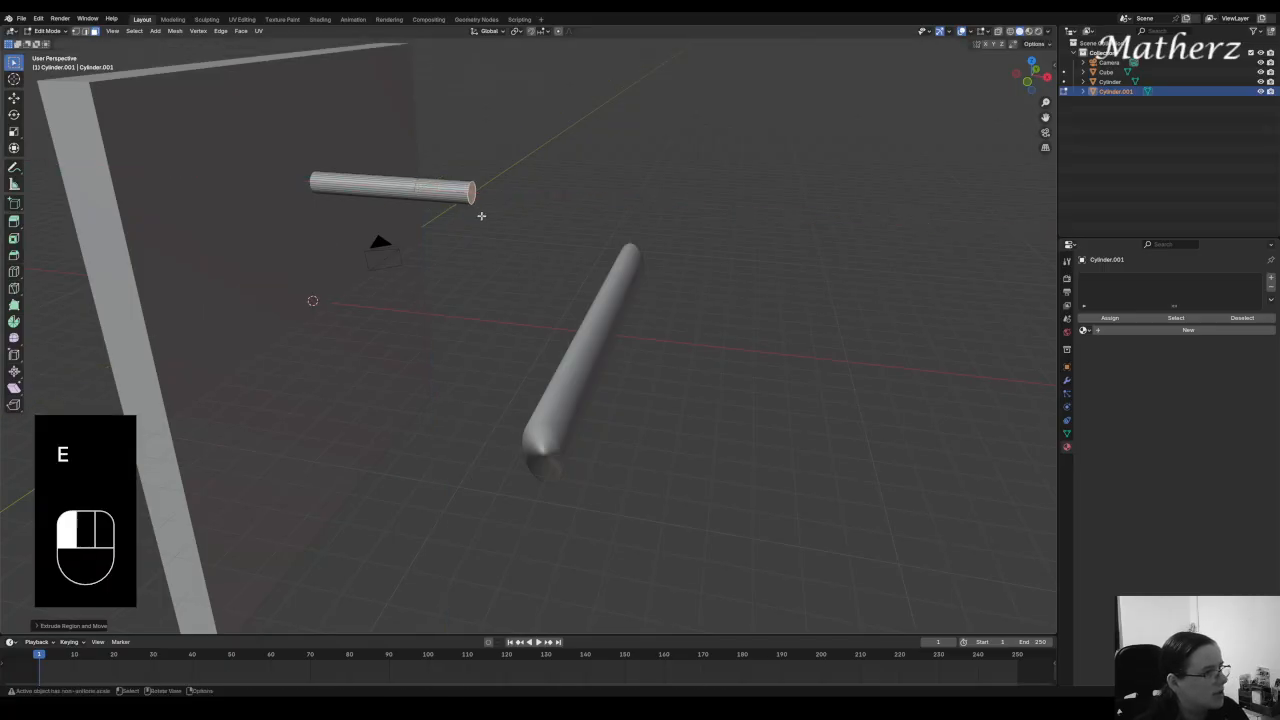
Rotate the extruded end face about the Y axis and lower it along Z to bend the arm downward.
{"action": "key", "text": "r"}
{"action": "middle_click", "coordinate": [499, 195]}
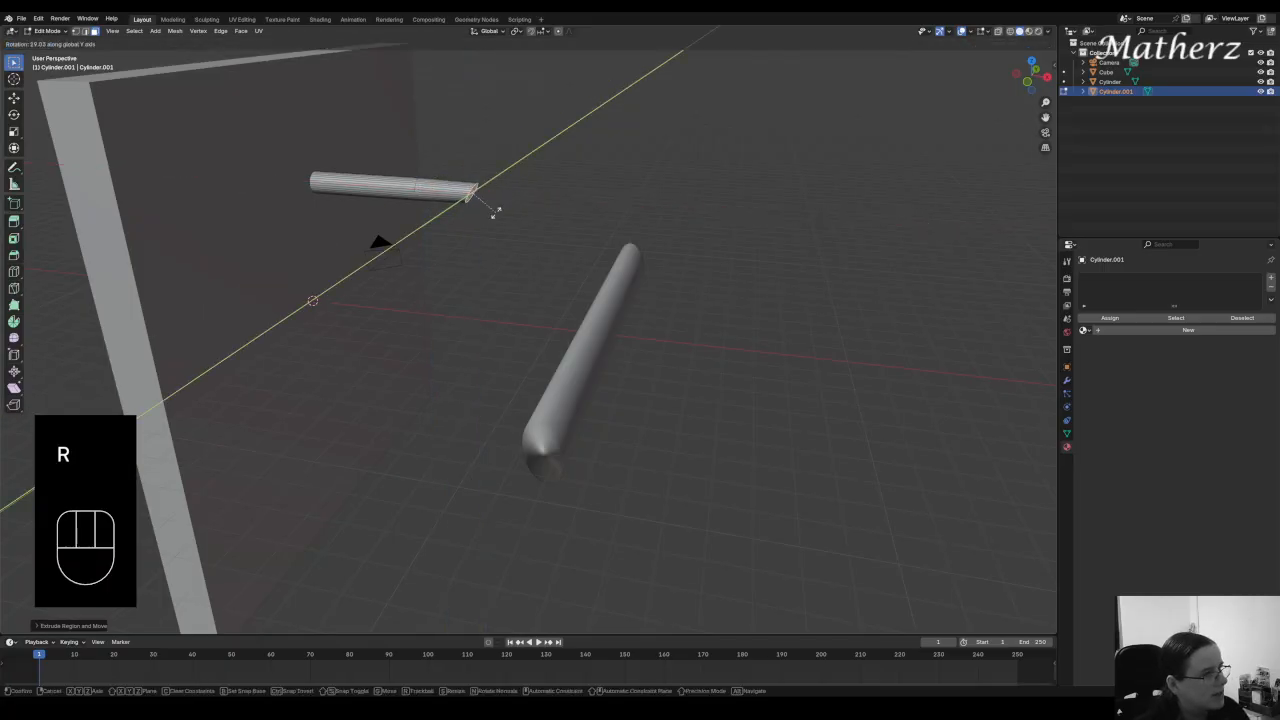
{"action": "left_click", "coordinate": [489, 220]}
{"action": "scroll", "coordinate": [466, 198], "scroll_direction": "up", "scroll_amount": 4}
{"action": "middle_click_drag", "start_coordinate": [383, 100], "coordinate": [497, 260], "text": "shift"}
{"action": "key", "text": "g"}
{"action": "middle_click", "coordinate": [479, 218]}
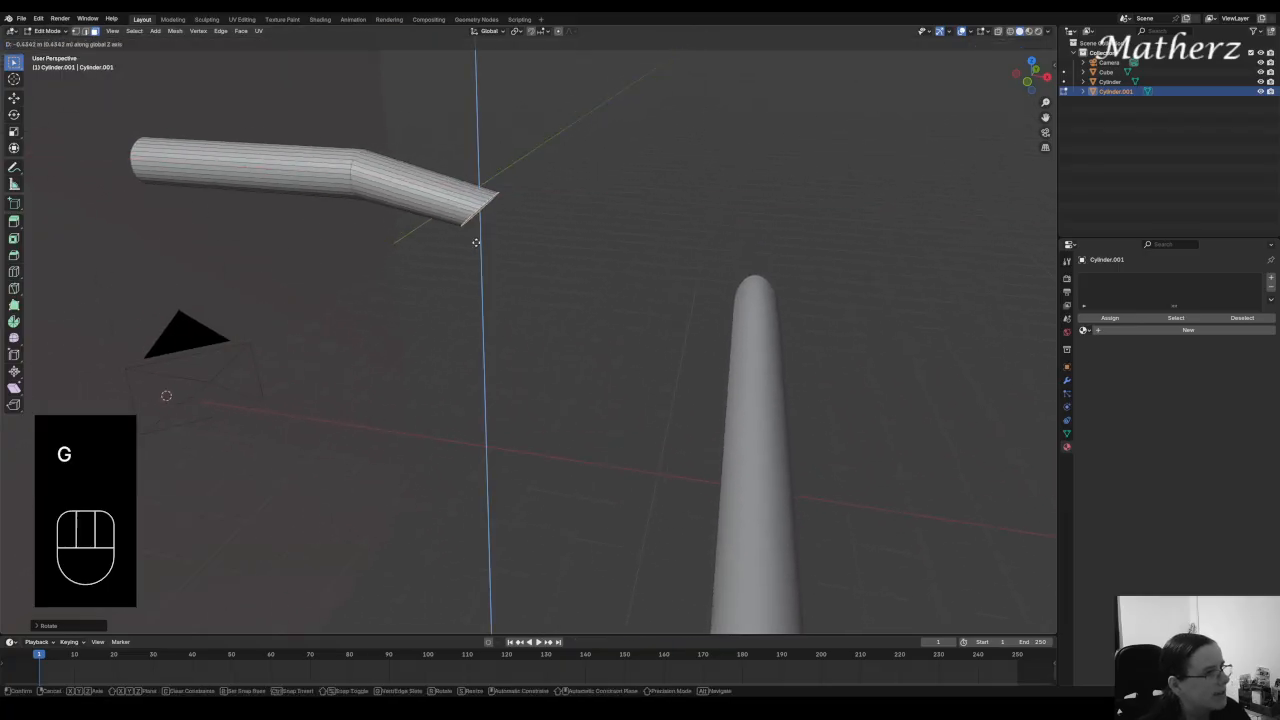
{"action": "left_click", "coordinate": [490, 266]}
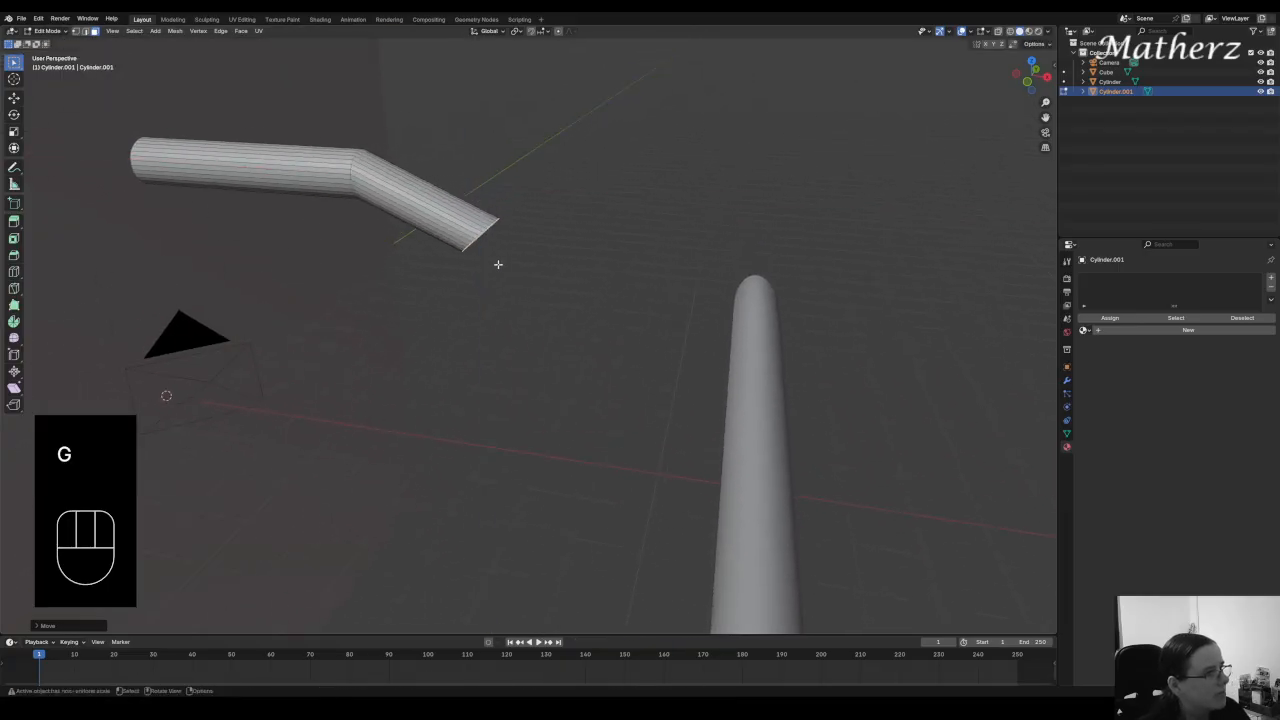
Extrude a second segment from the arm's end, tilt its end face further down, and reposition it for a steeper bend.
{"action": "key", "text": "e"}
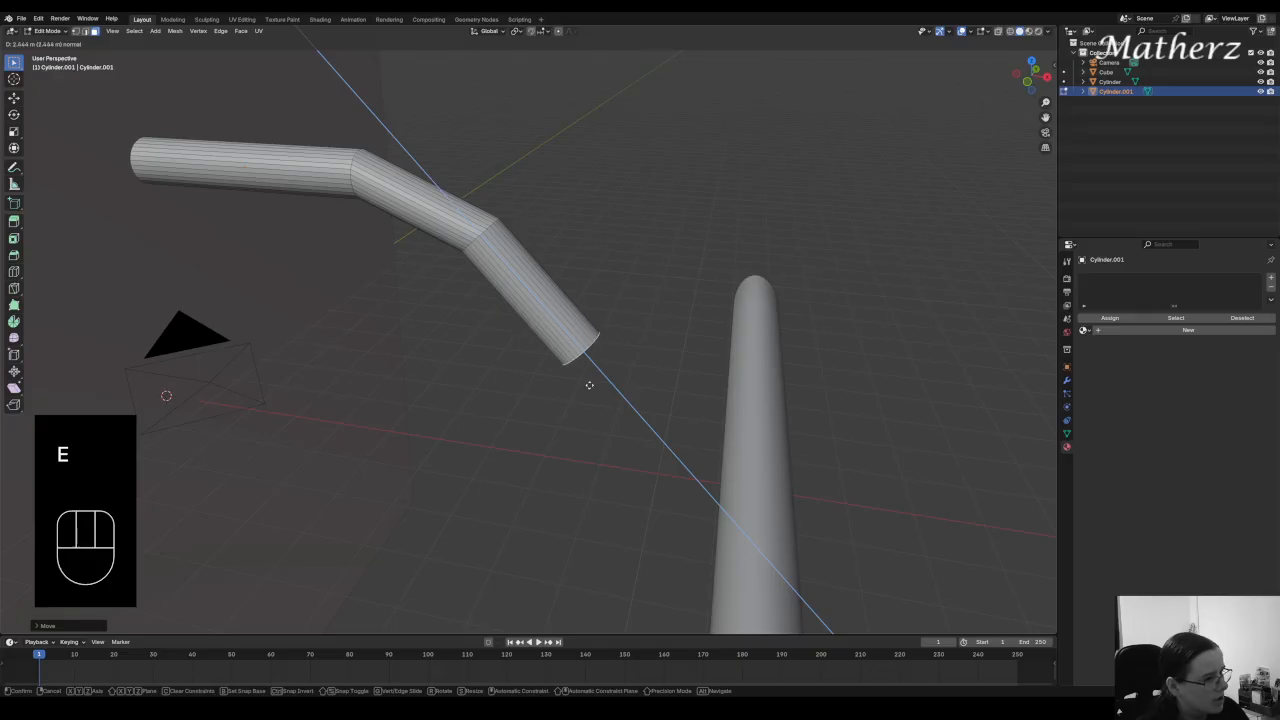
{"action": "left_click", "coordinate": [590, 369]}
{"action": "key", "text": "r"}
{"action": "mouse_move", "coordinate": [596, 352]}
{"action": "middle_mouse_down"}
{"action": "mouse_move", "coordinate": [589, 343]}
{"action": "mouse_move", "coordinate": [578, 414]}
{"action": "mouse_move", "coordinate": [586, 355]}
{"action": "middle_mouse_up"}
{"action": "left_click", "coordinate": [603, 383]}
{"action": "key", "text": "g"}
{"action": "left_click", "coordinate": [568, 414]}
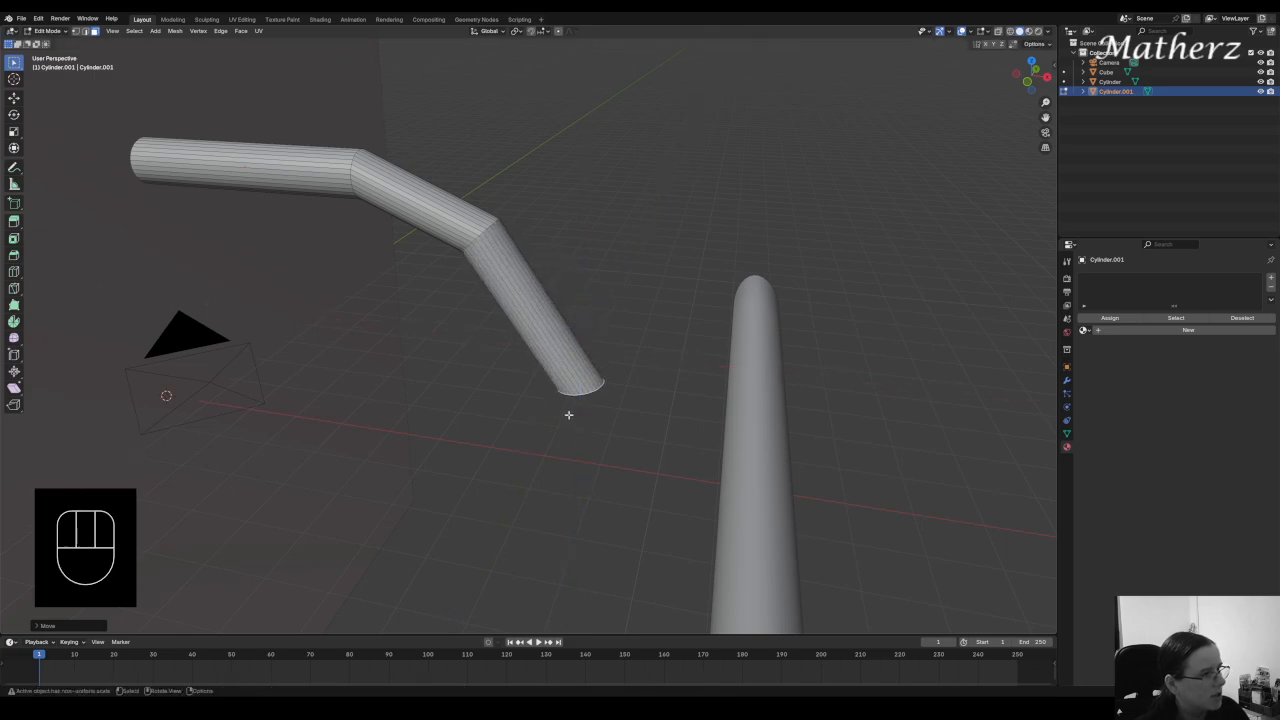
Return to Object Mode and apply Shade Smooth to the bent arm.
{"action": "left_click", "coordinate": [47, 31]}
{"action": "left_click", "coordinate": [55, 44]}
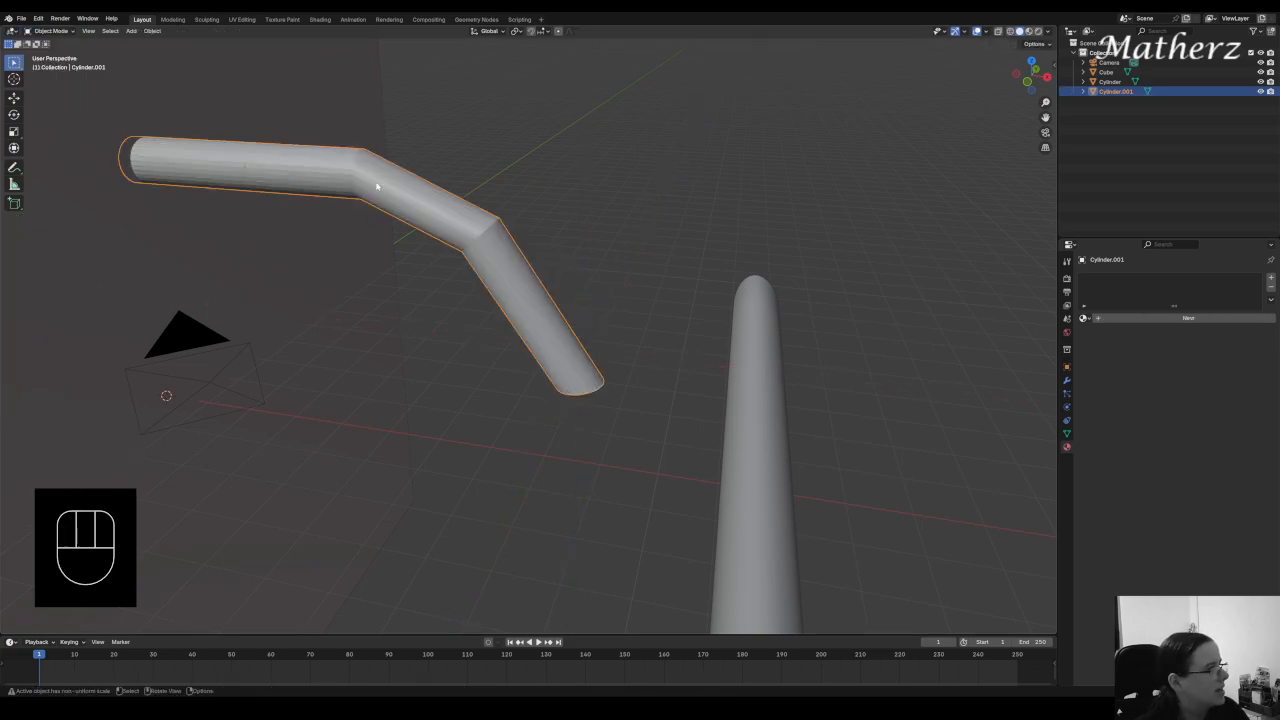
{"action": "right_click", "coordinate": [376, 187]}
{"action": "left_click", "coordinate": [386, 188]}
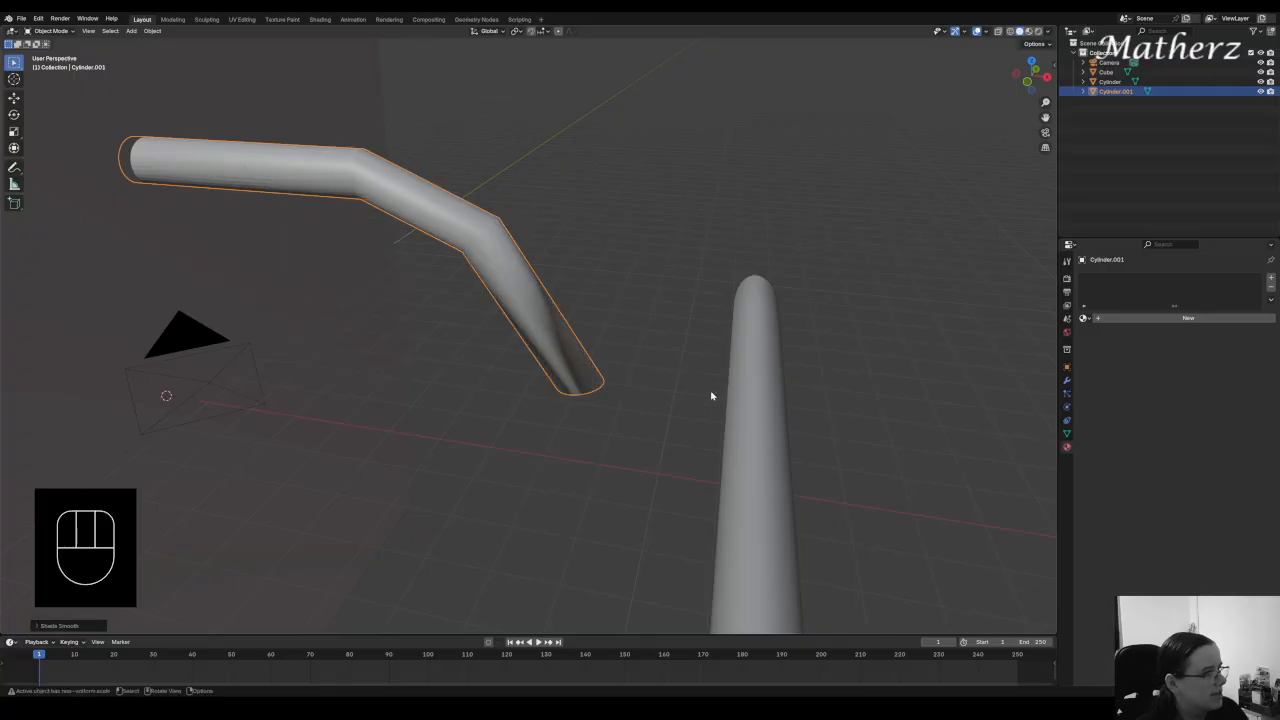
Select the light tube, move it toward the arm's lower end, and adjust its height along Z.
{"action": "middle_click_drag", "start_coordinate": [711, 396], "coordinate": [709, 414]}
{"action": "left_click", "coordinate": [709, 414]}
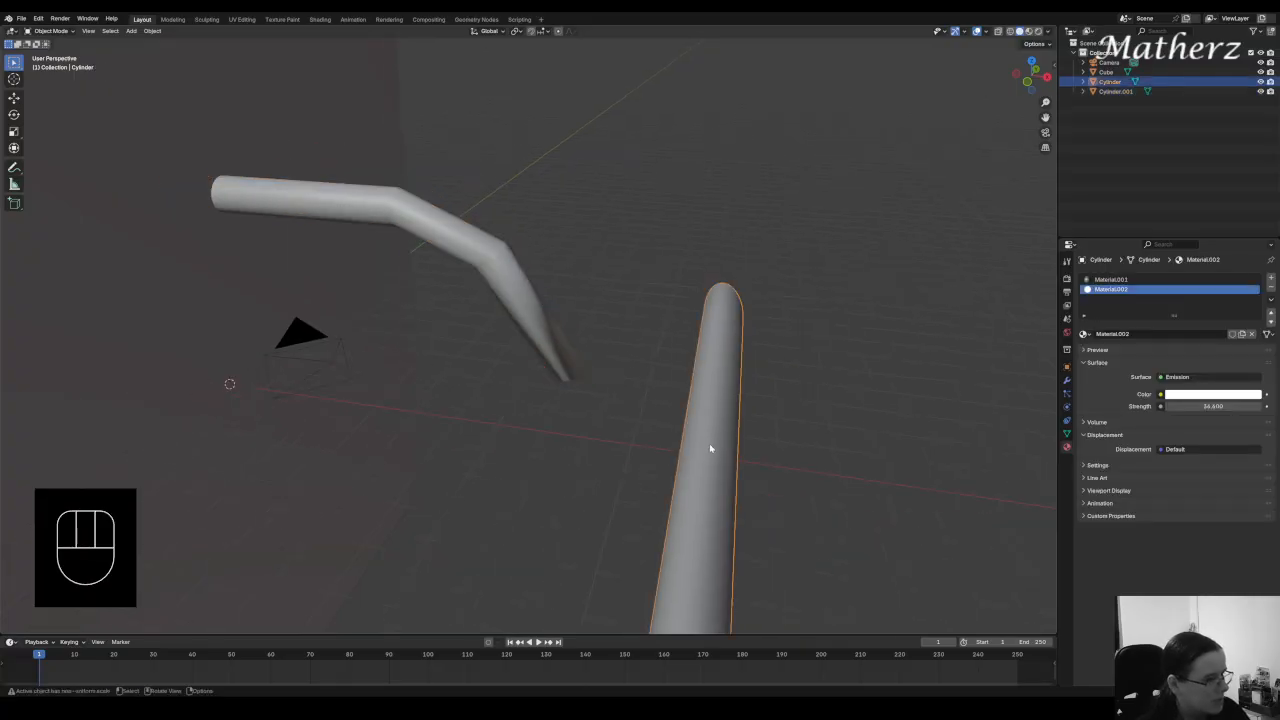
{"action": "key", "text": "g"}
{"action": "key", "text": "g"}
{"action": "middle_click", "coordinate": [580, 394]}
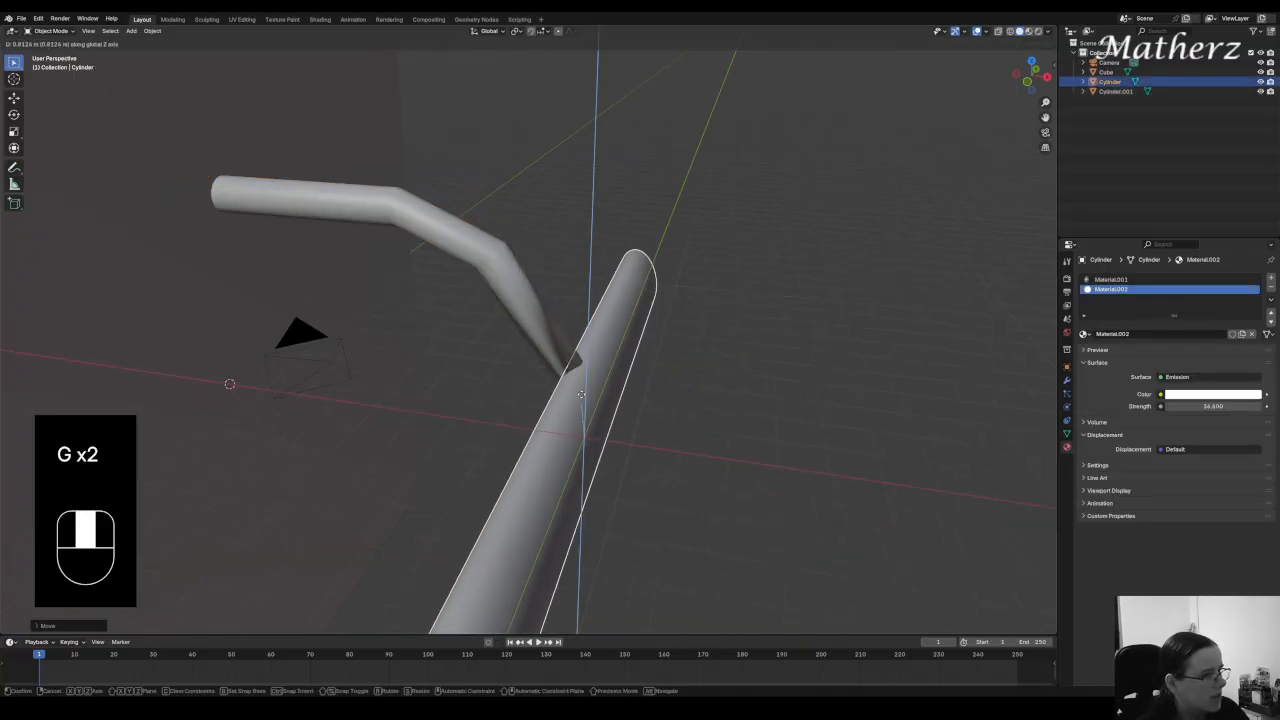
{"action": "left_click", "coordinate": [580, 410]}
Fine-tune the tube's position along X and Z so it covers the open end of the arm.
{"action": "key", "text": "g"}
{"action": "middle_click", "coordinate": [575, 408]}
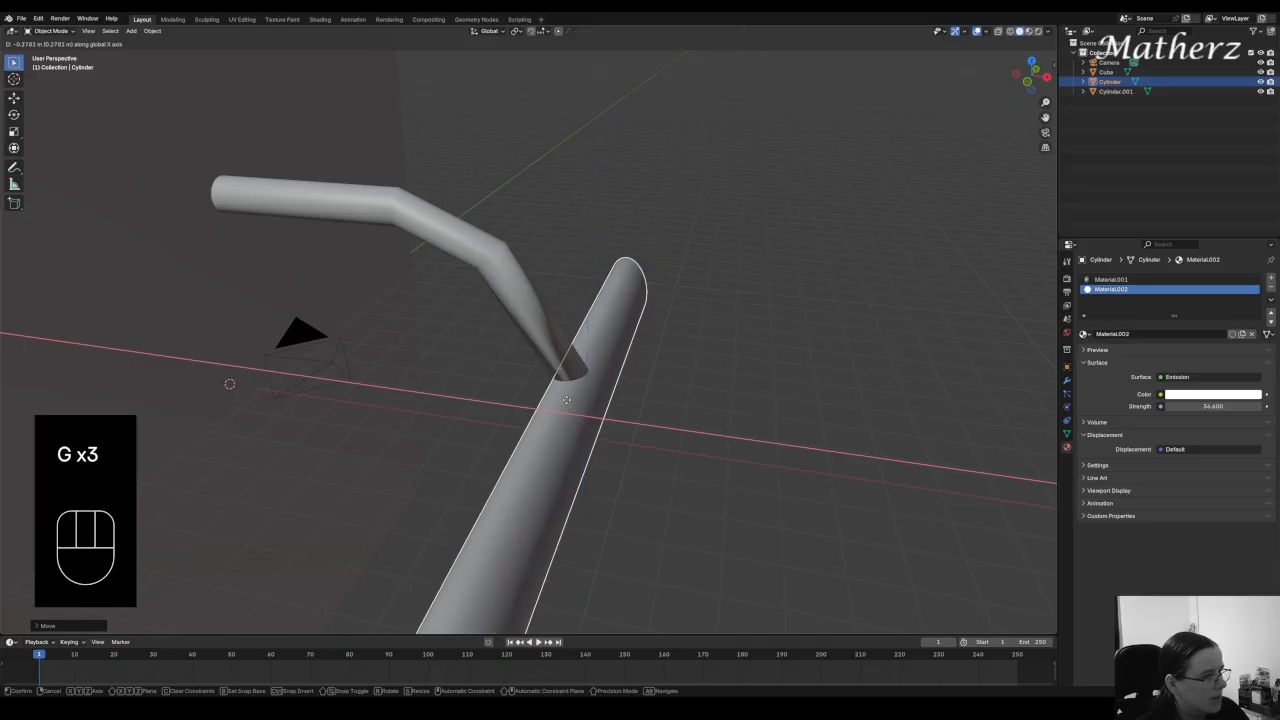
{"action": "left_click", "coordinate": [566, 400]}
{"action": "key", "text": "g"}
{"action": "middle_click", "coordinate": [564, 400]}
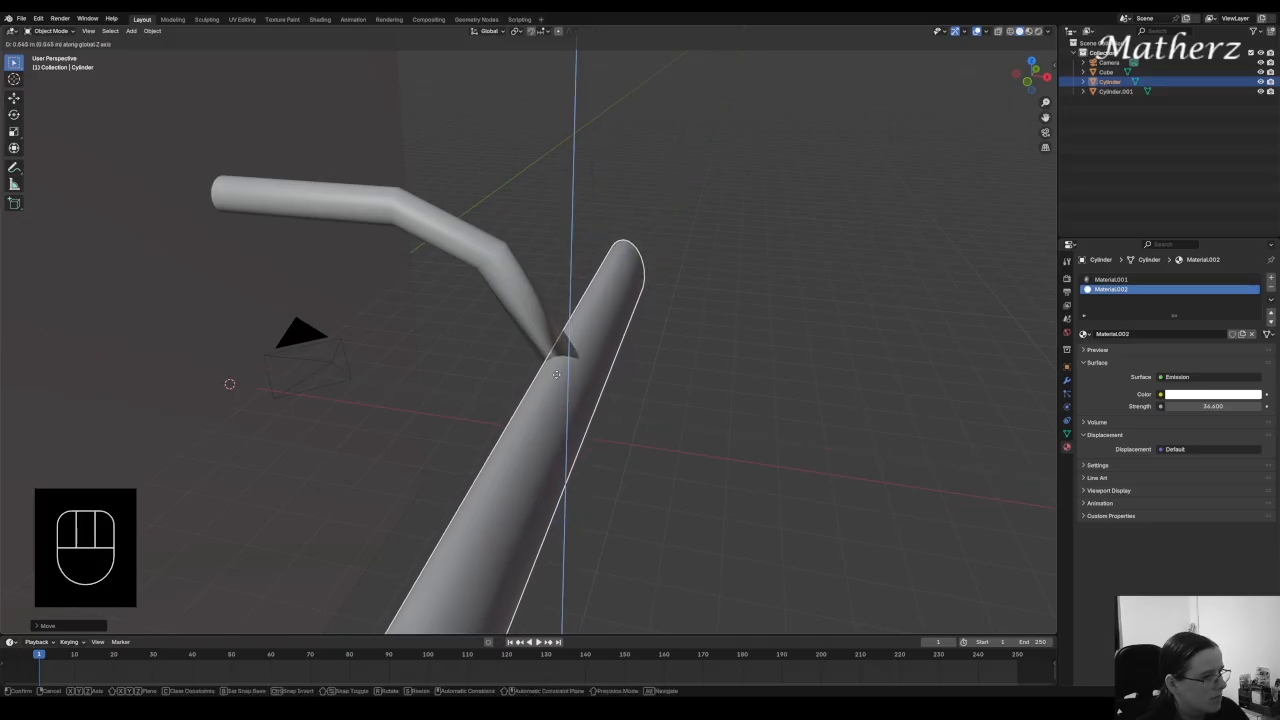
{"action": "left_click", "coordinate": [533, 411]}
{"action": "middle_click_drag", "start_coordinate": [533, 411], "coordinate": [705, 210]}
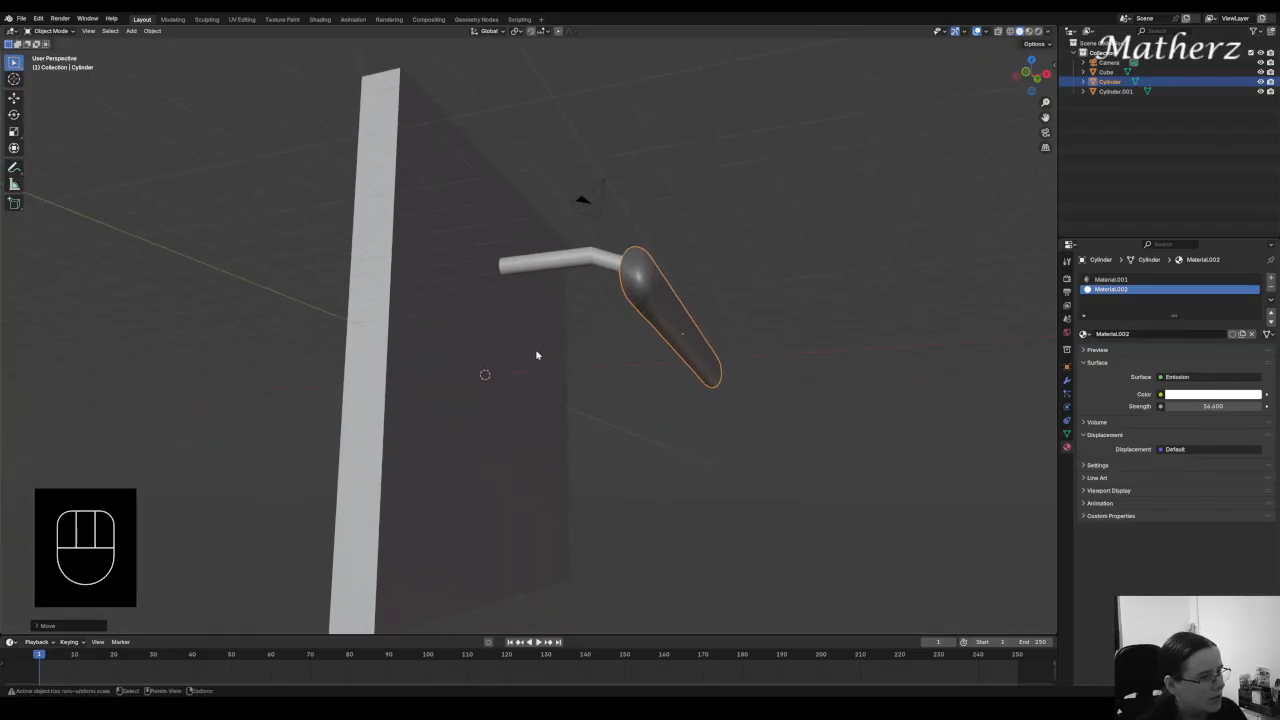
Switch to rendered shading and give the bent arm a new material with a black base color.
{"action": "left_click", "coordinate": [1031, 35]}
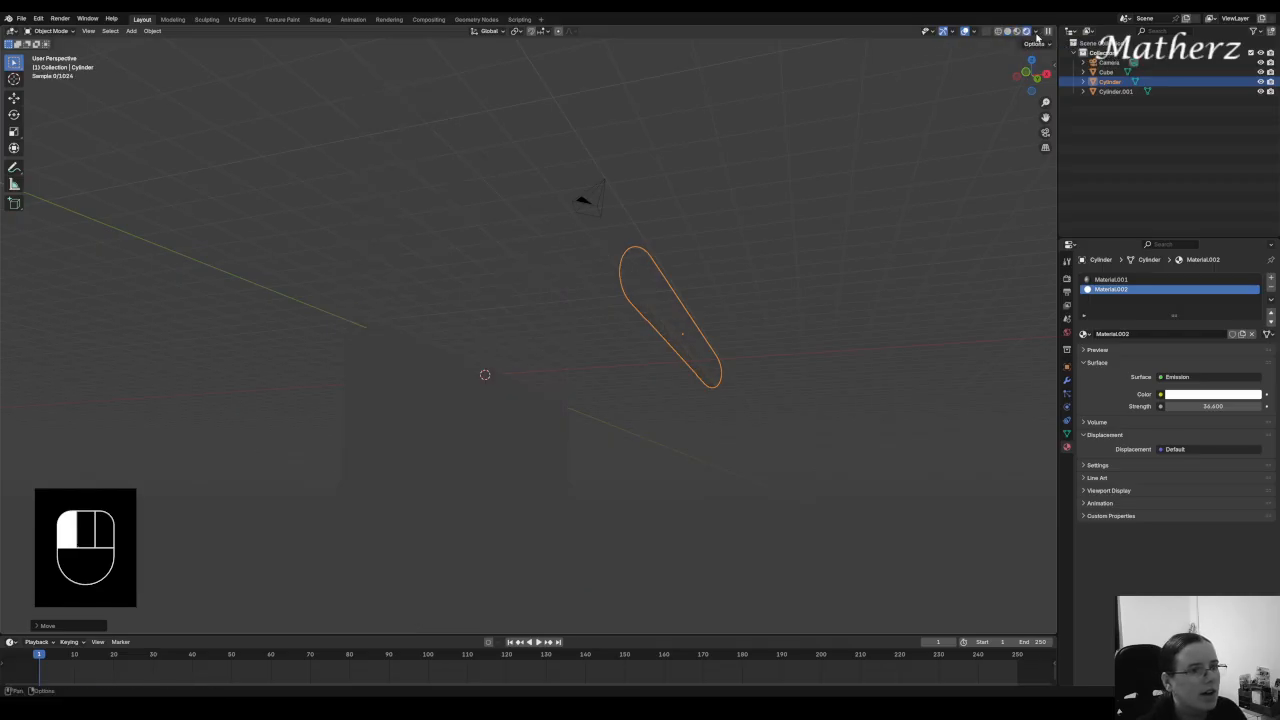
{"action": "left_click", "coordinate": [575, 264]}
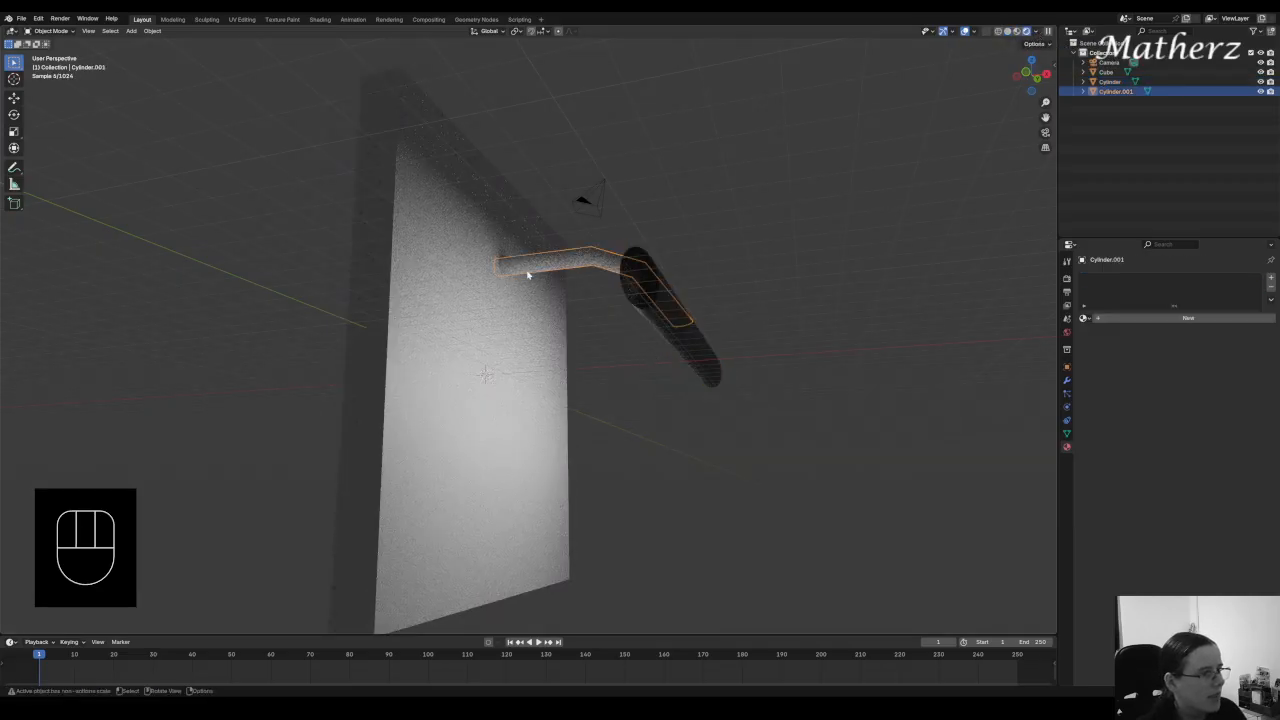
{"action": "middle_click_drag", "start_coordinate": [608, 244], "coordinate": [560, 253]}
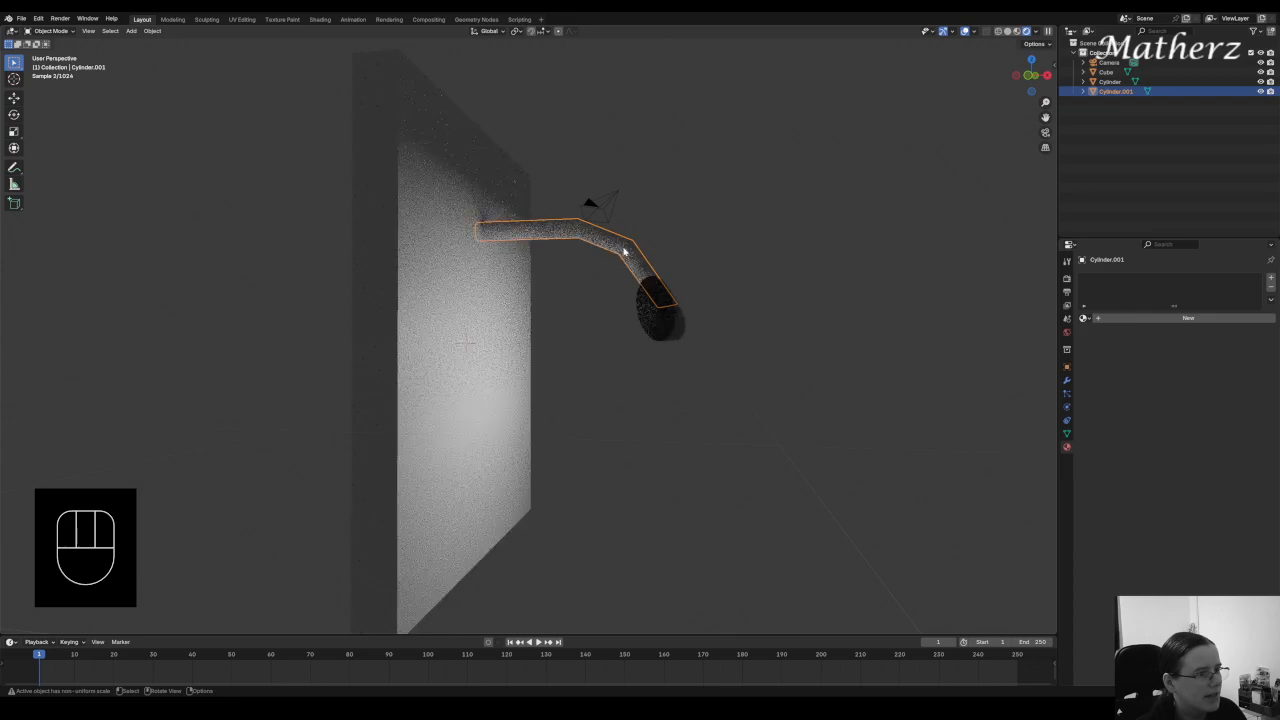
{"action": "left_click", "coordinate": [1183, 319]}
{"action": "left_click", "coordinate": [1215, 382]}
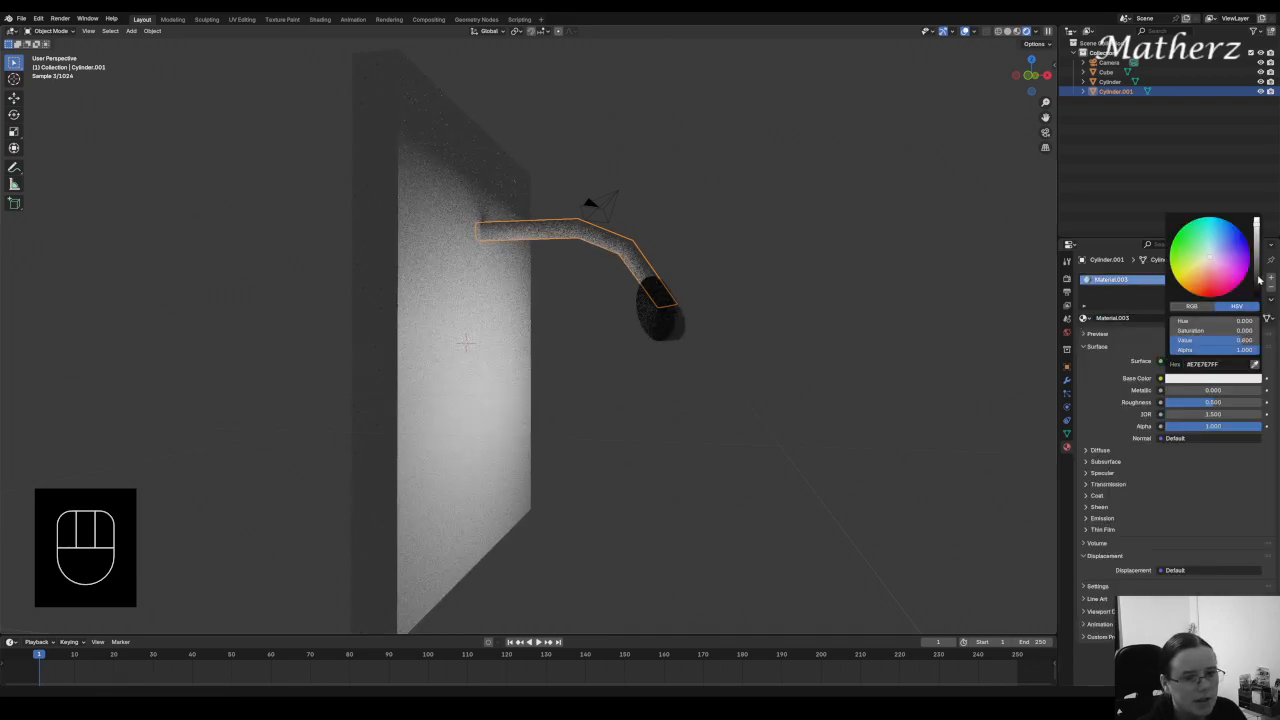
{"action": "left_click", "coordinate": [1258, 296]}
{"action": "left_click", "coordinate": [798, 284]}
Select the wall slab and scale it up so it extends well beyond both ends of the light tube.
{"action": "middle_click_drag", "start_coordinate": [773, 320], "coordinate": [689, 326]}
{"action": "left_click", "coordinate": [814, 245]}
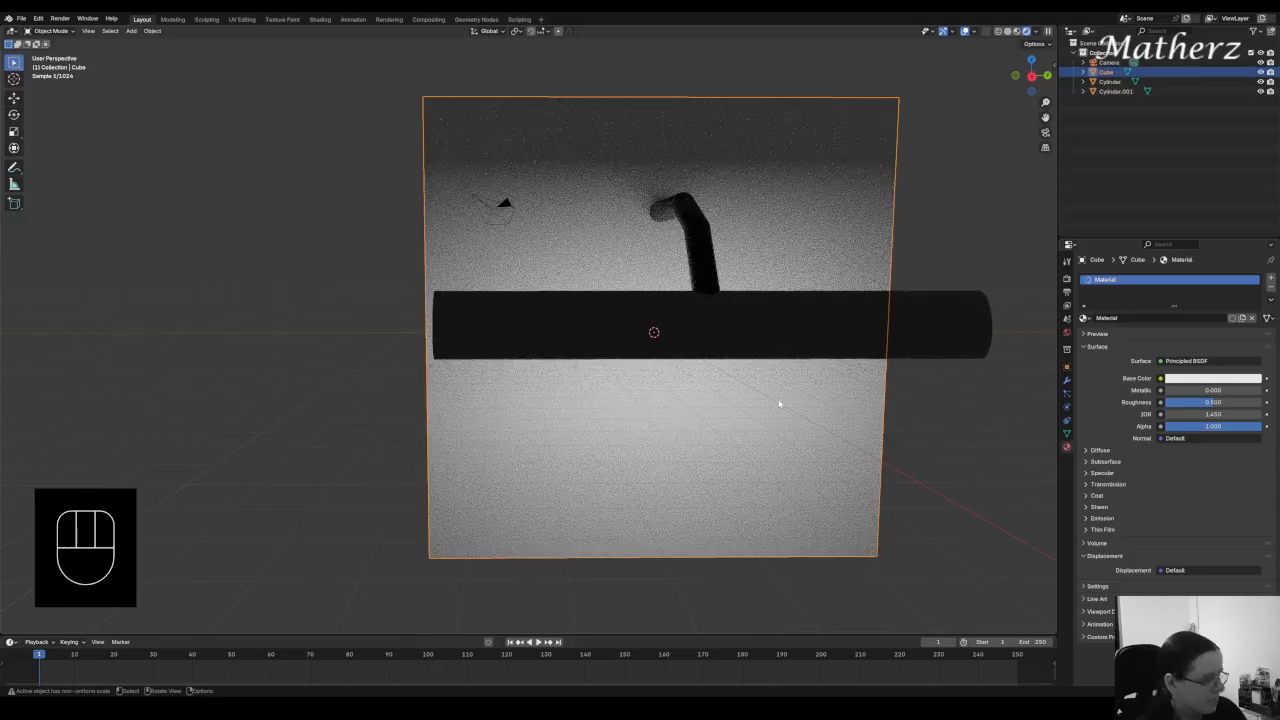
{"action": "key", "text": "s"}
{"action": "left_click", "coordinate": [712, 357]}
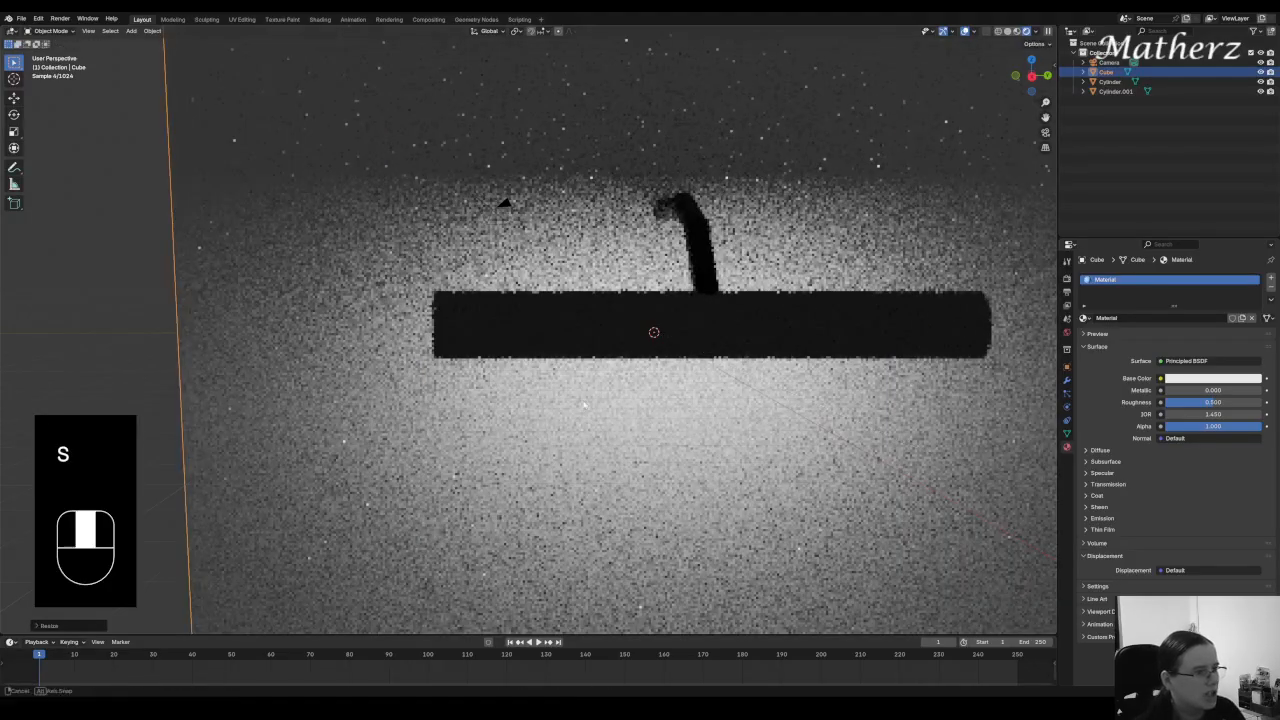
{"action": "middle_click_drag", "start_coordinate": [712, 357], "coordinate": [395, 383]}
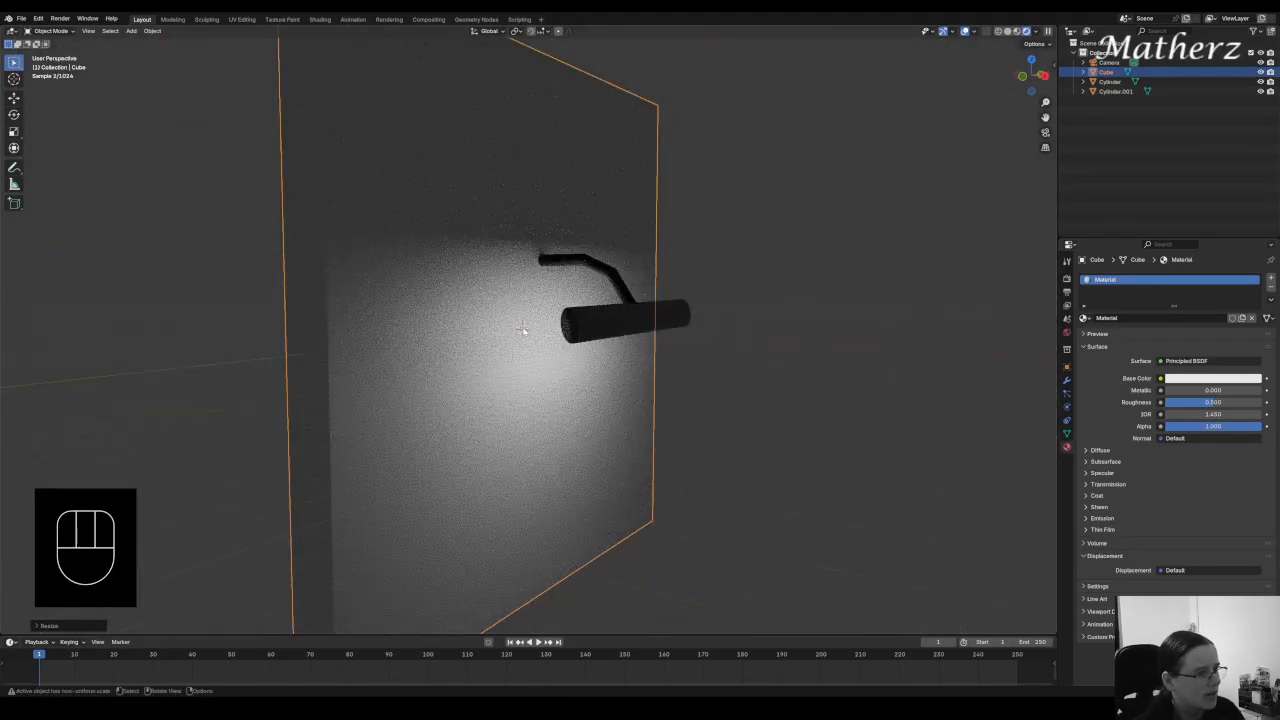